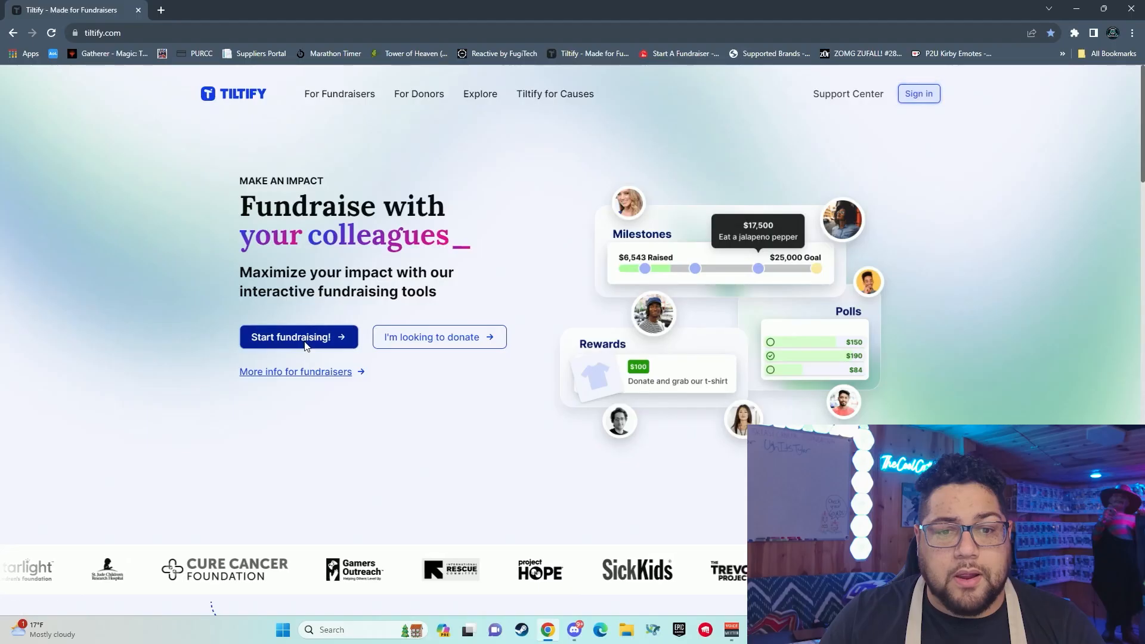
Start an individual fundraiser for World Central Kitchen's Thankmas 2023 event, found by searching Thankmas, without supporting an existing team campaign.
left_click(305, 344)
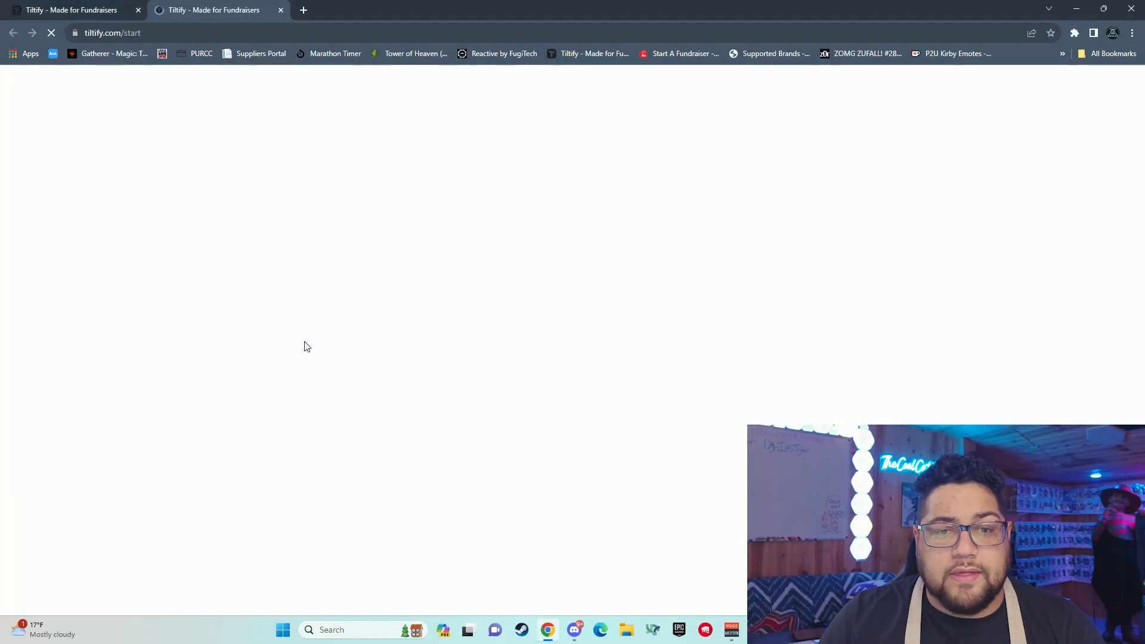
left_click(426, 200)
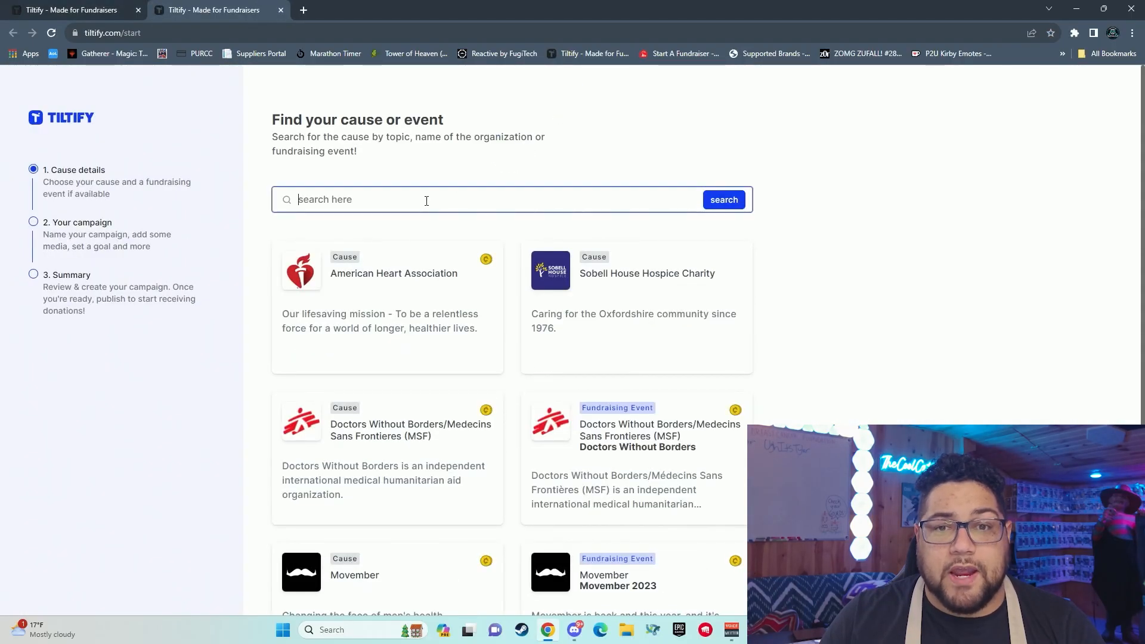
type("Thankmas")
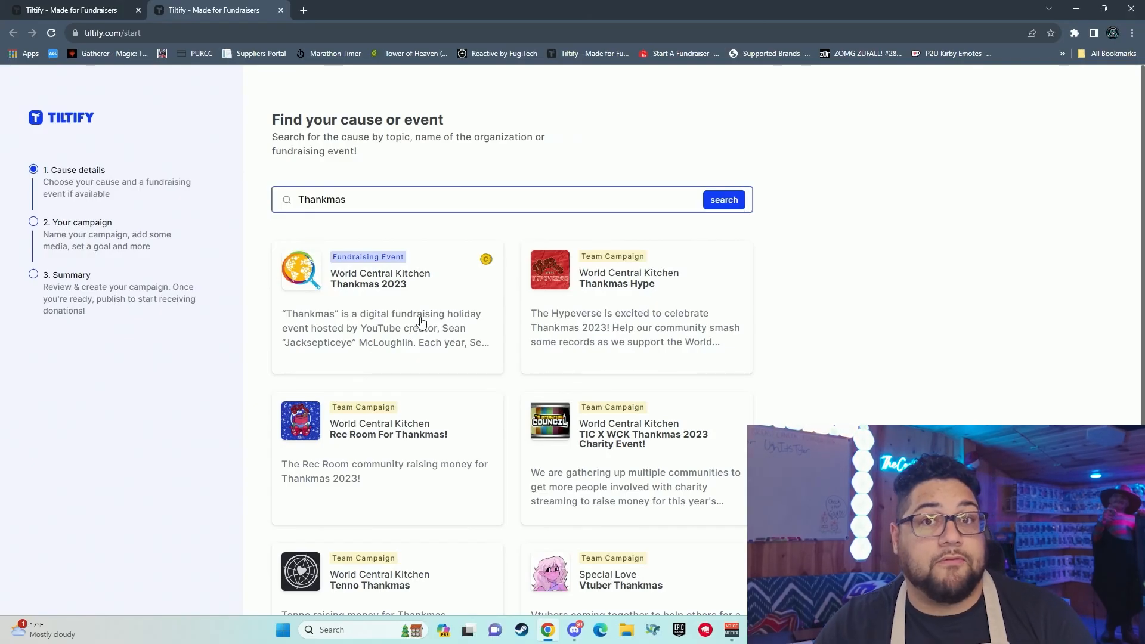
left_click(421, 322)
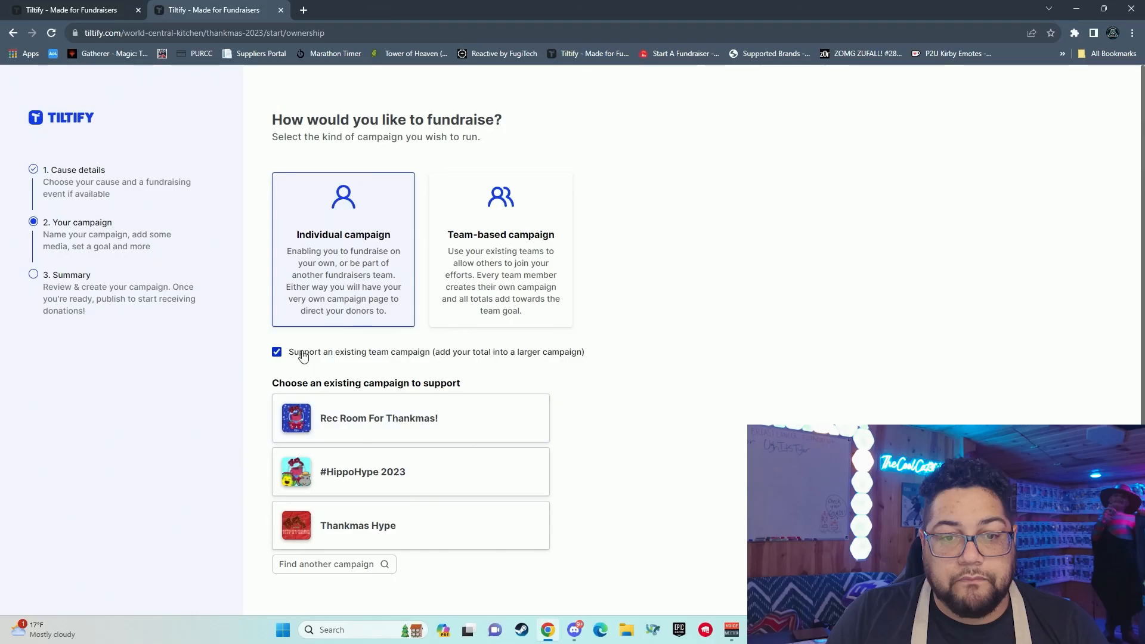
left_click(306, 355)
left_click(704, 421)
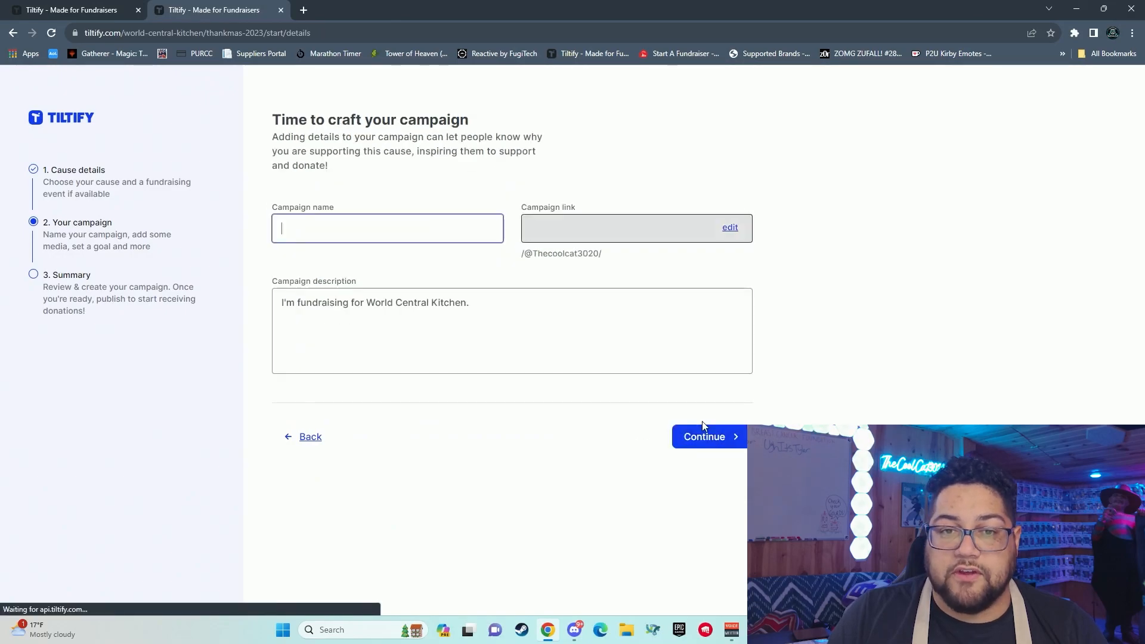
Name the campaign Test, set its link to testytesttesttest, and continue to the media setup.
type("Tesy")
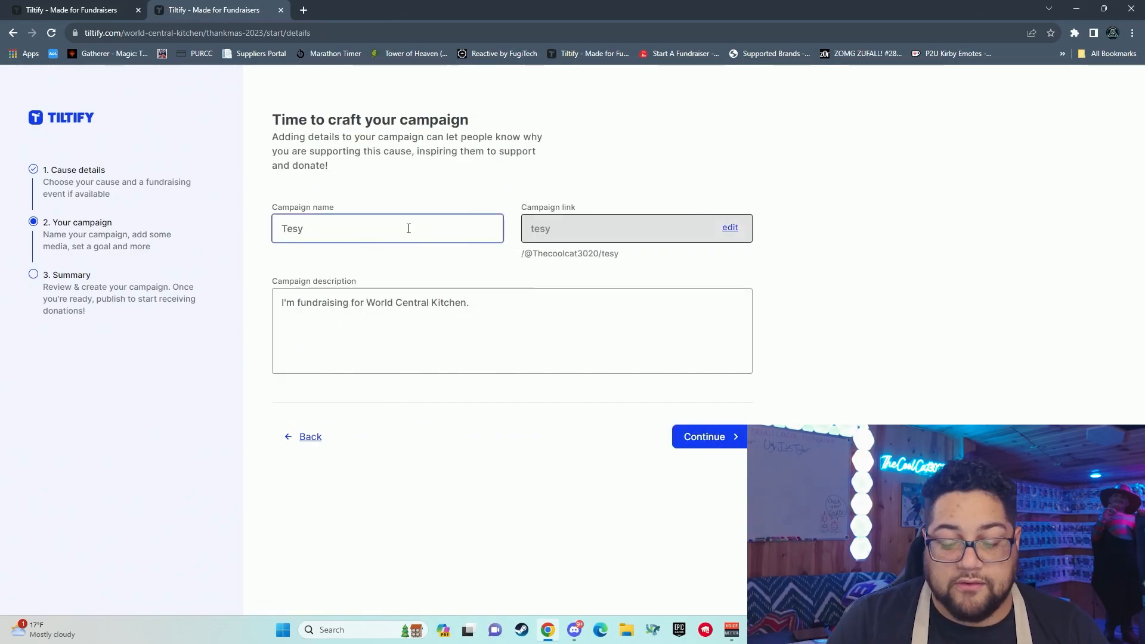
type("t")
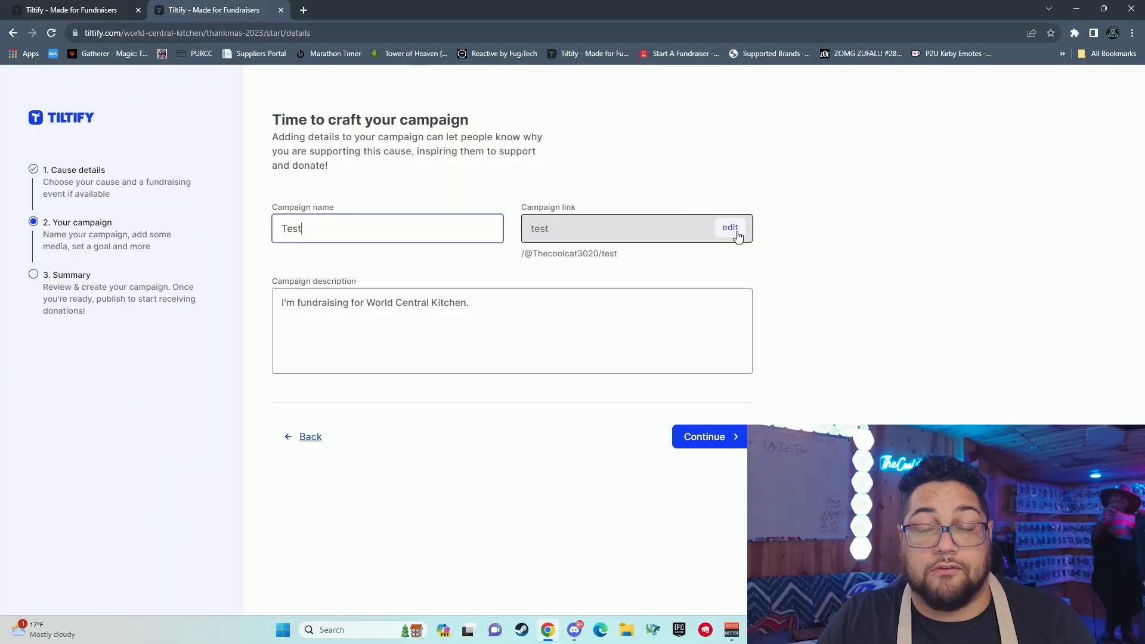
left_click(737, 235)
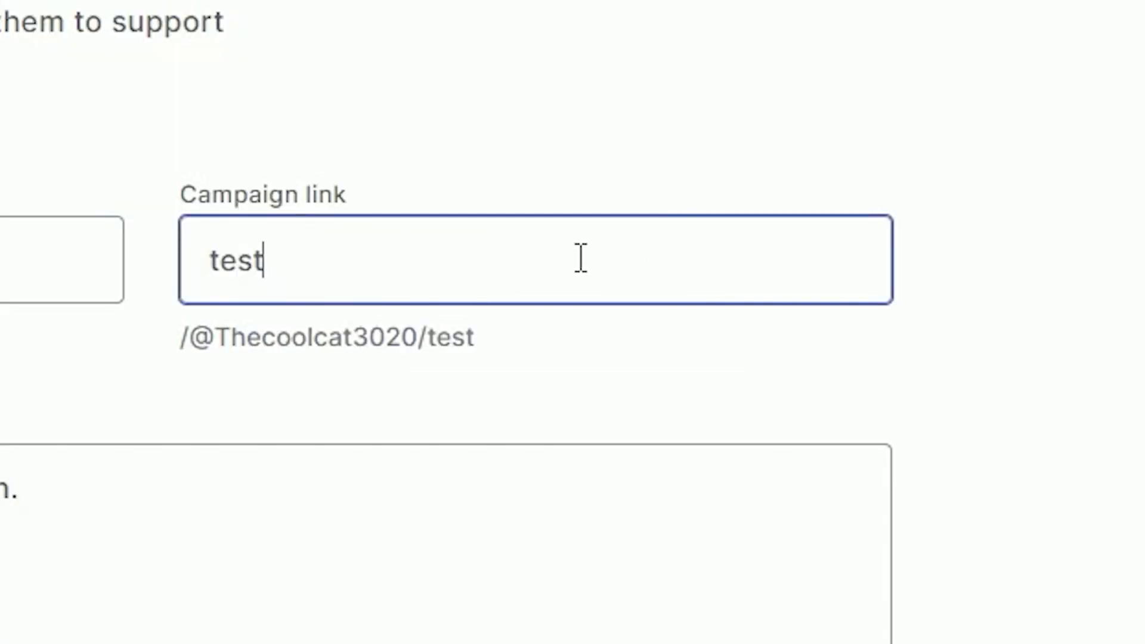
type("y")
type("testtesttest")
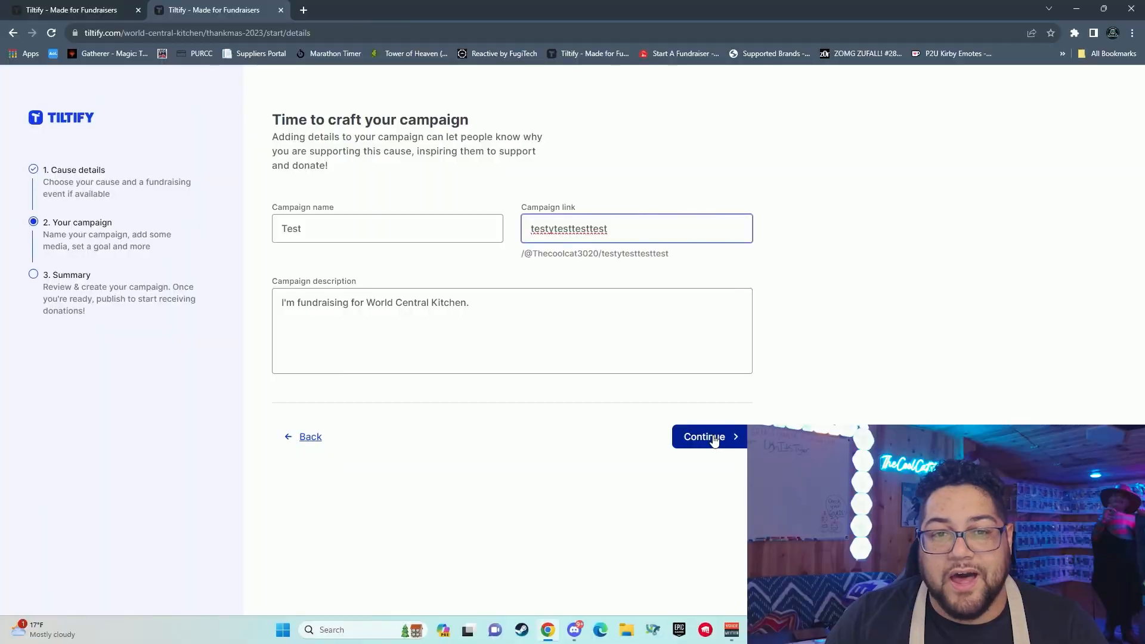
left_click(704, 437)
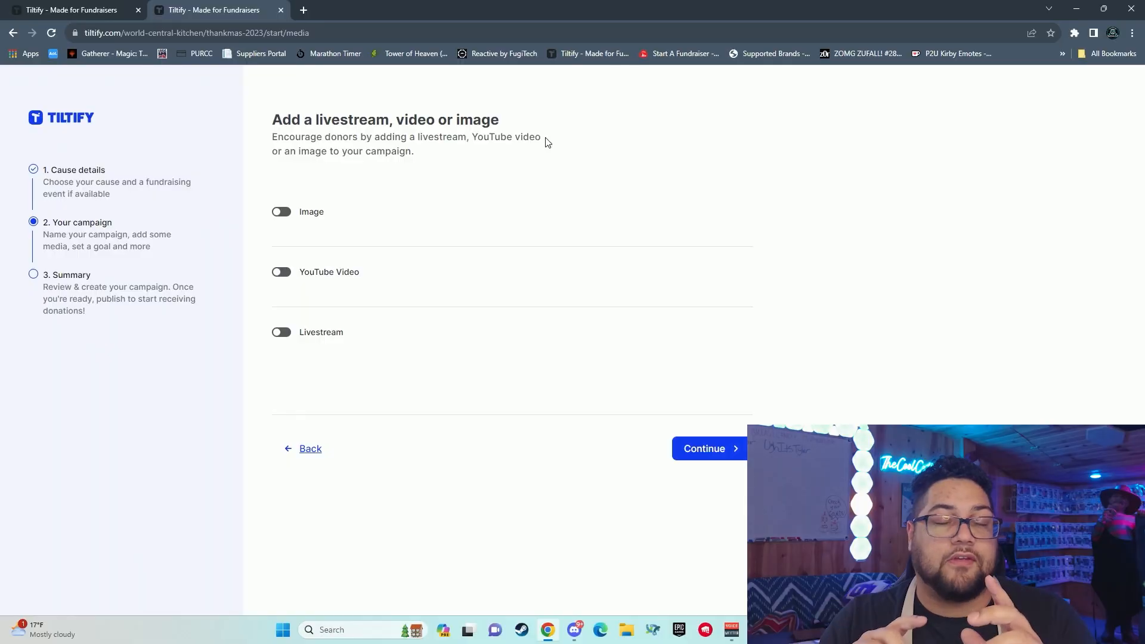
Enable the campaign image and YouTube video, using the cause's suggested image and the cause's YouTube video.
left_click(281, 212)
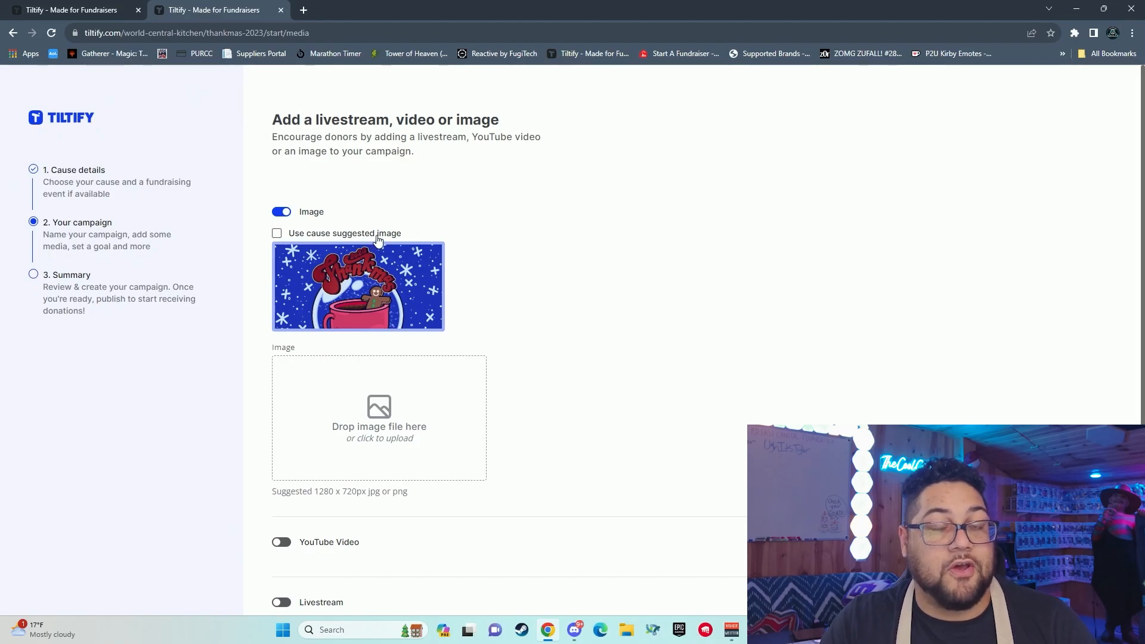
left_click(319, 236)
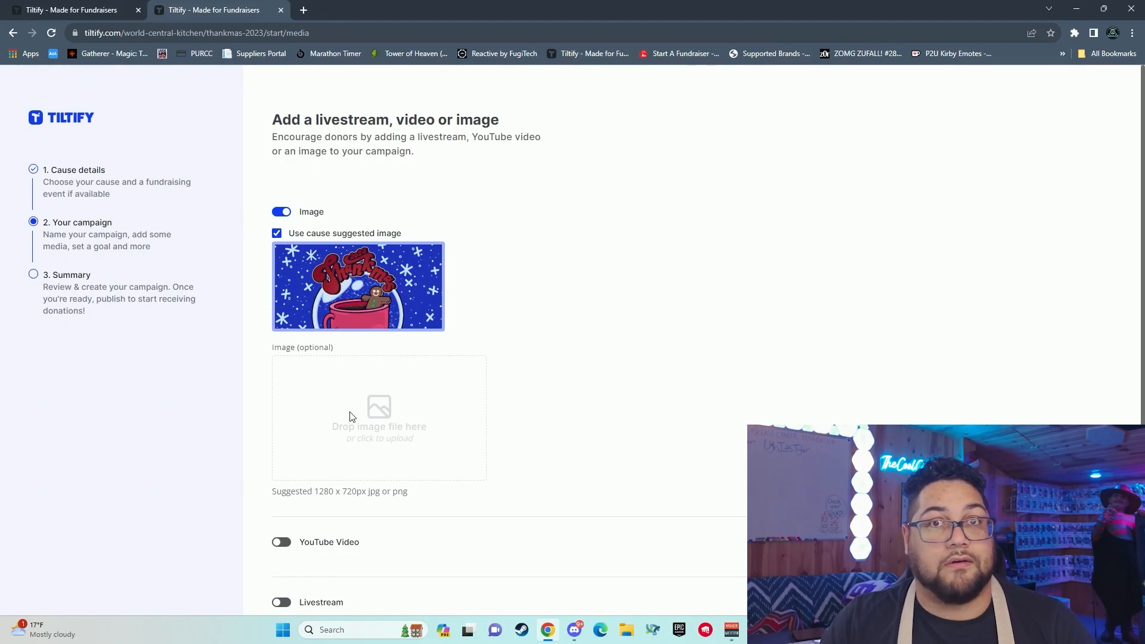
left_click_drag(314, 491, 408, 496)
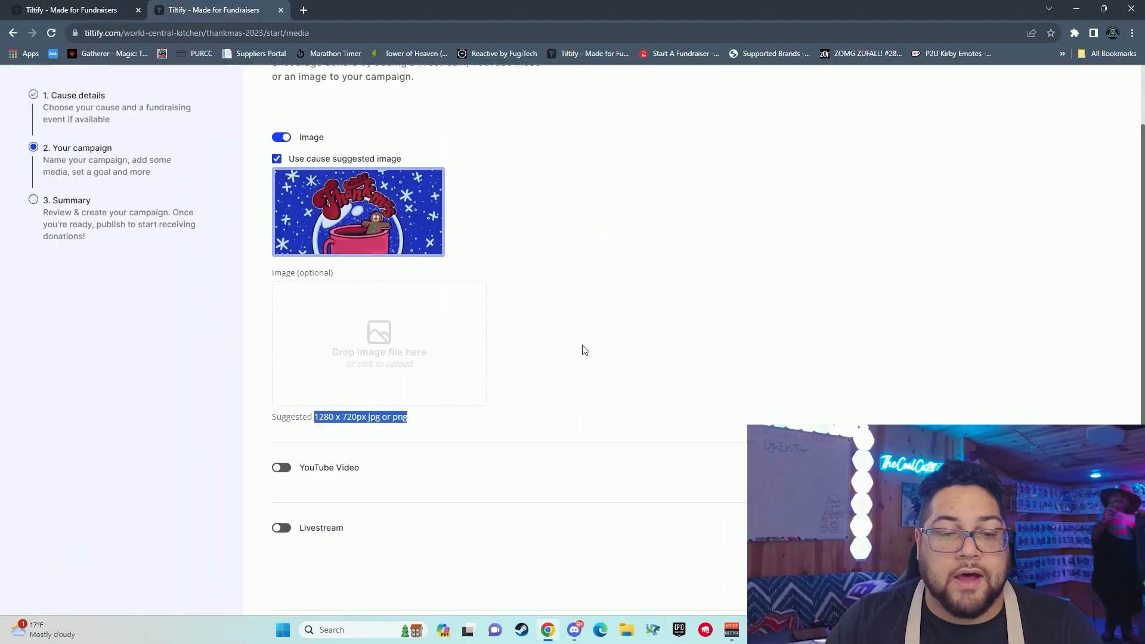
scroll(618, 495, "down", 1)
left_click(336, 408)
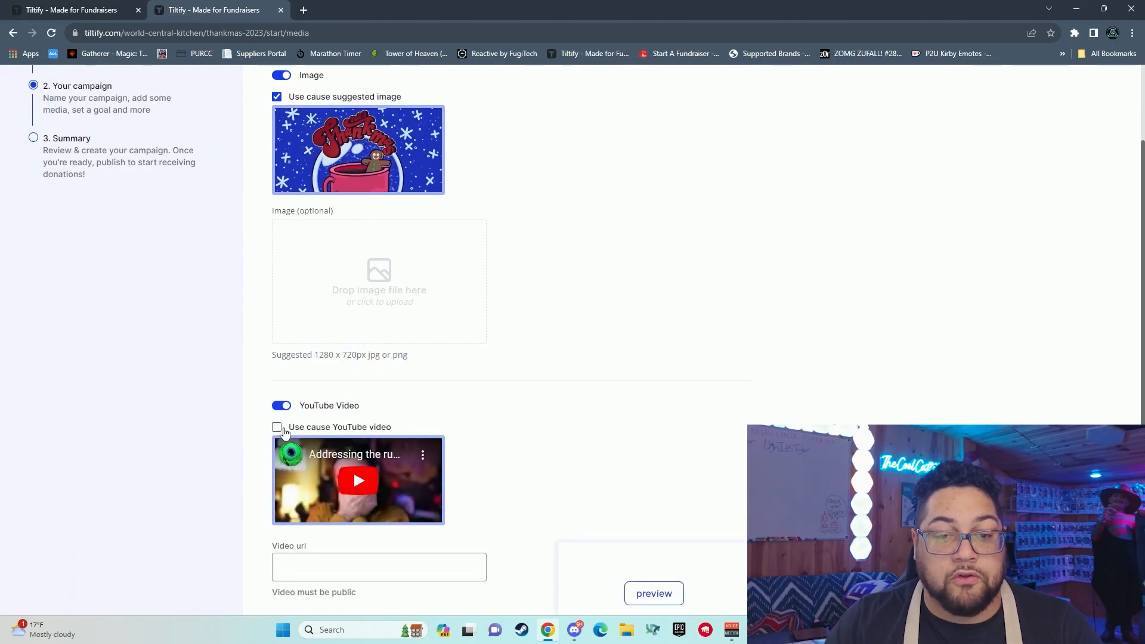
left_click(328, 432)
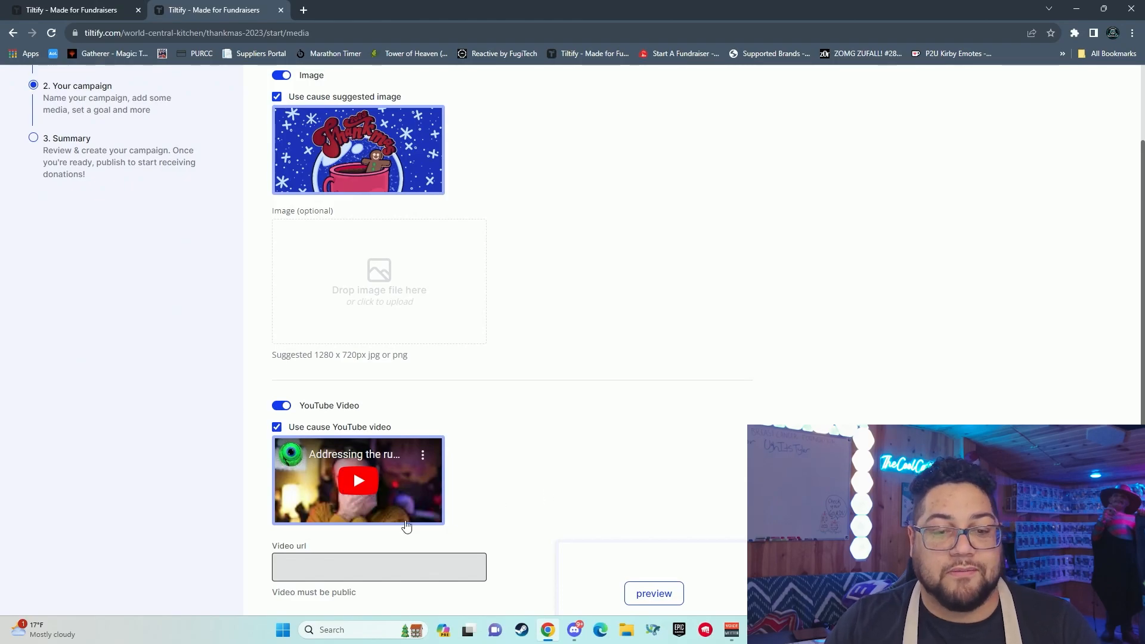
Enable the Twitch livestream, preview it, and continue with Livestream as the media displayed on the campaign page.
scroll(547, 456, "down", 1)
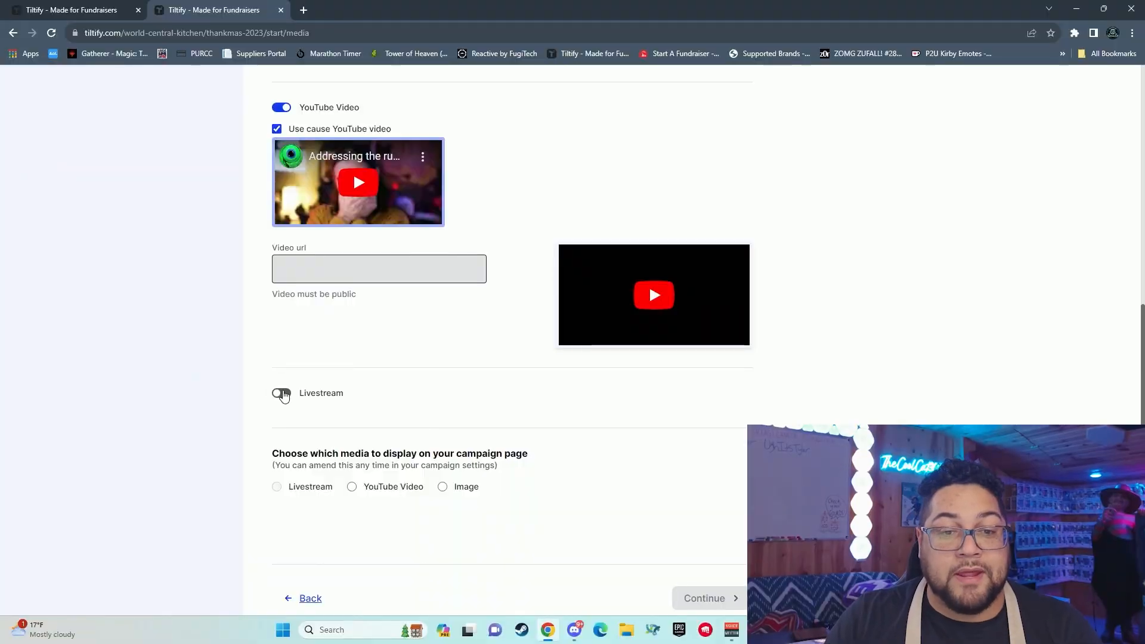
left_click(282, 394)
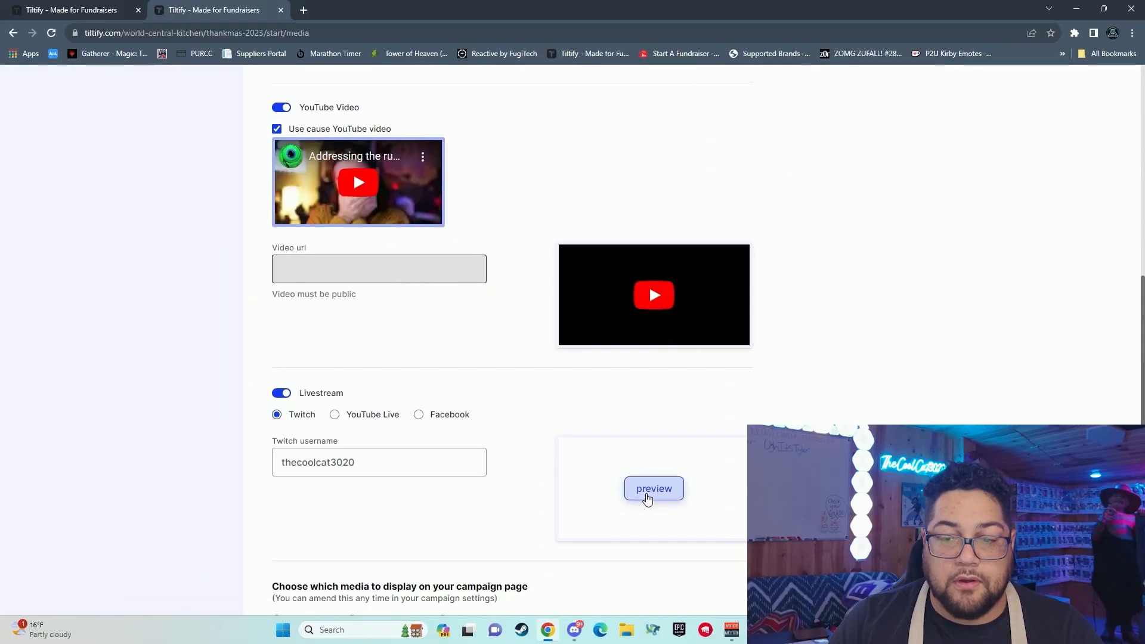
left_click(648, 496)
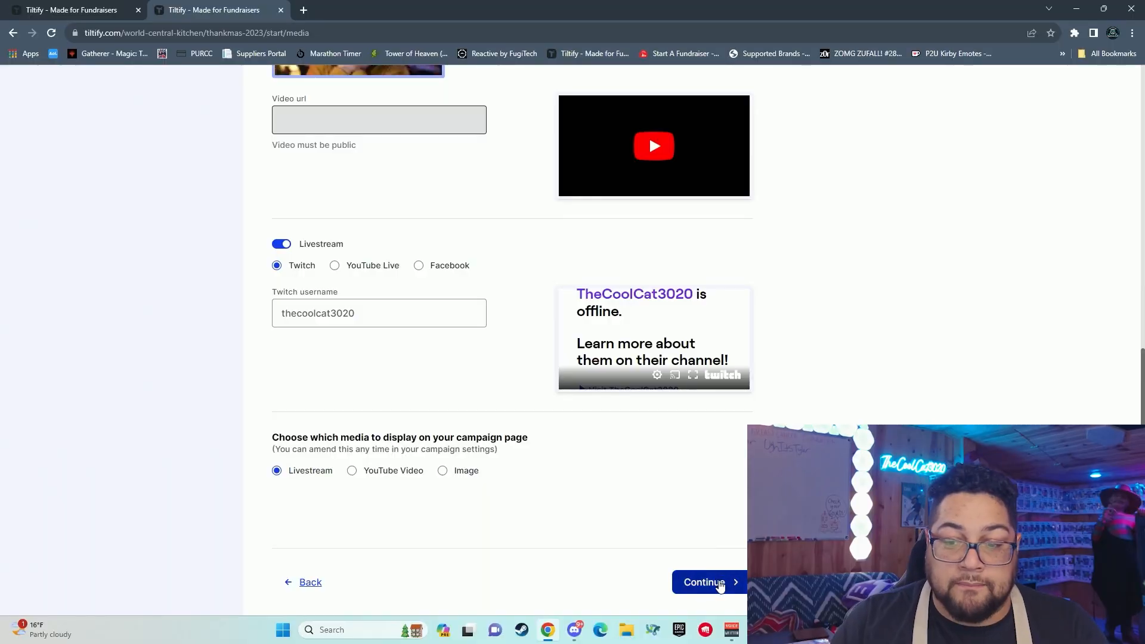
left_click(720, 587)
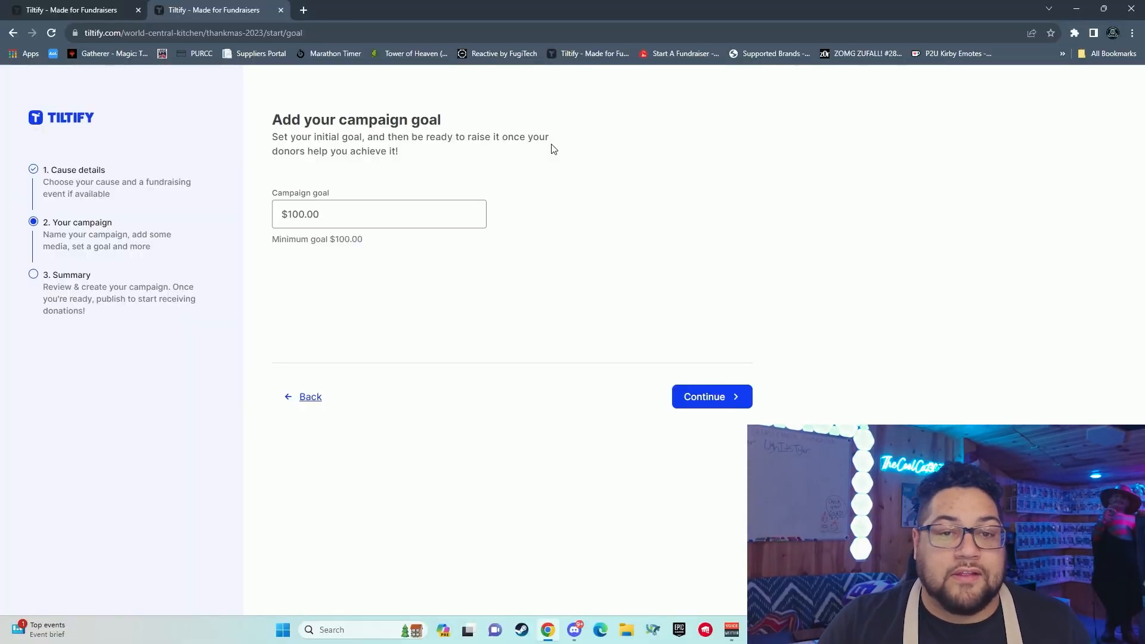
left_click(459, 218)
type("000,0")
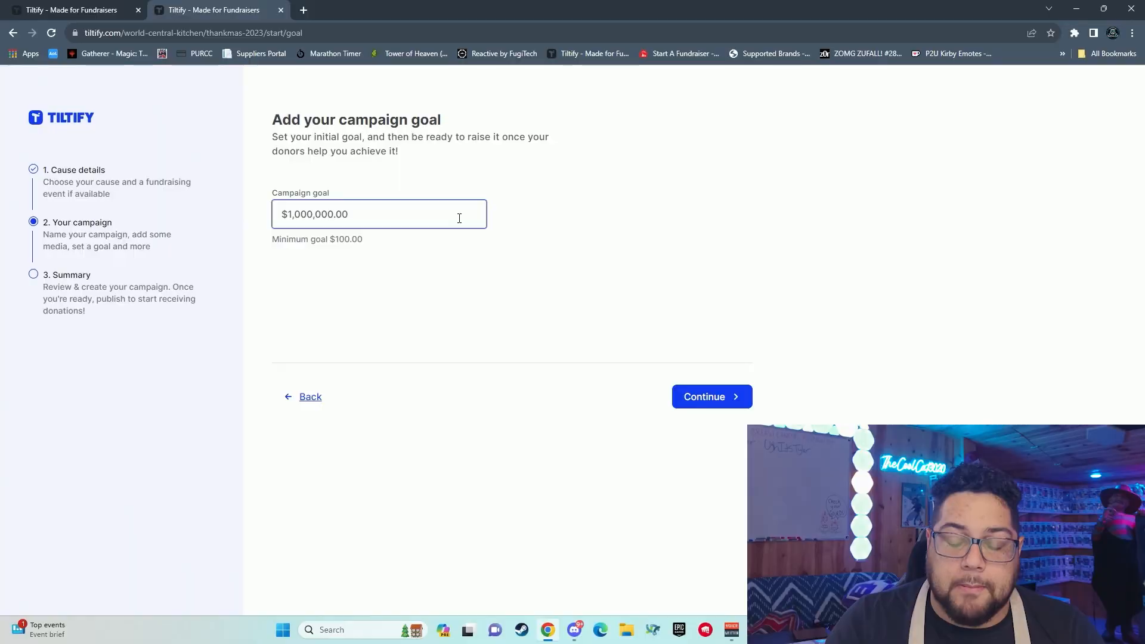
key("BackSpace")
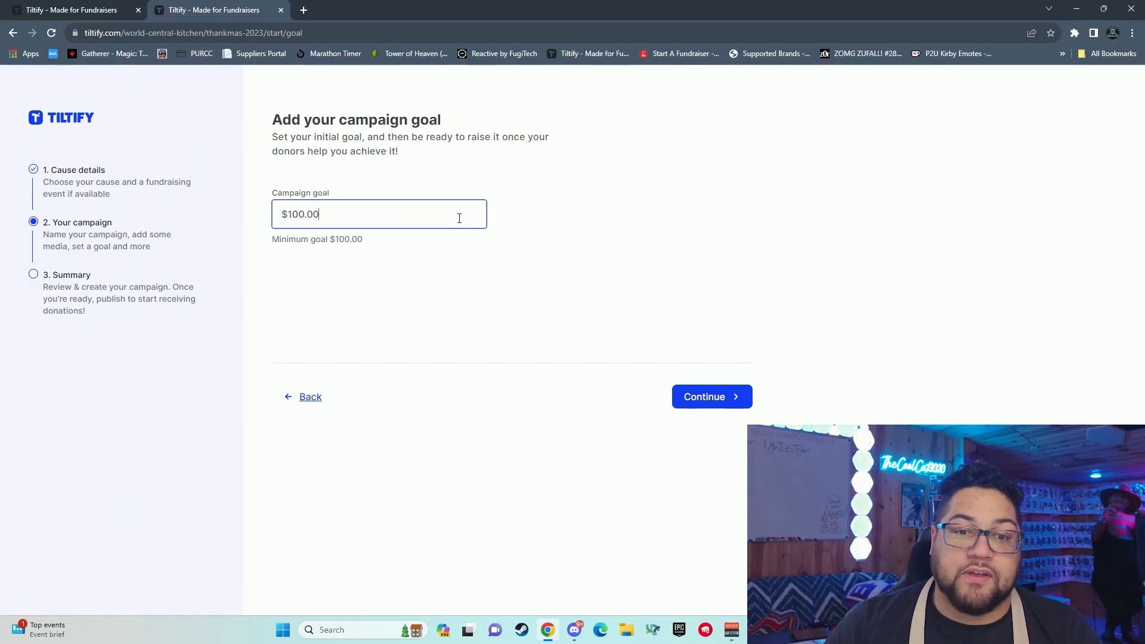
Accept the $100.00 campaign goal and create the campaign without publishing it.
left_click(721, 397)
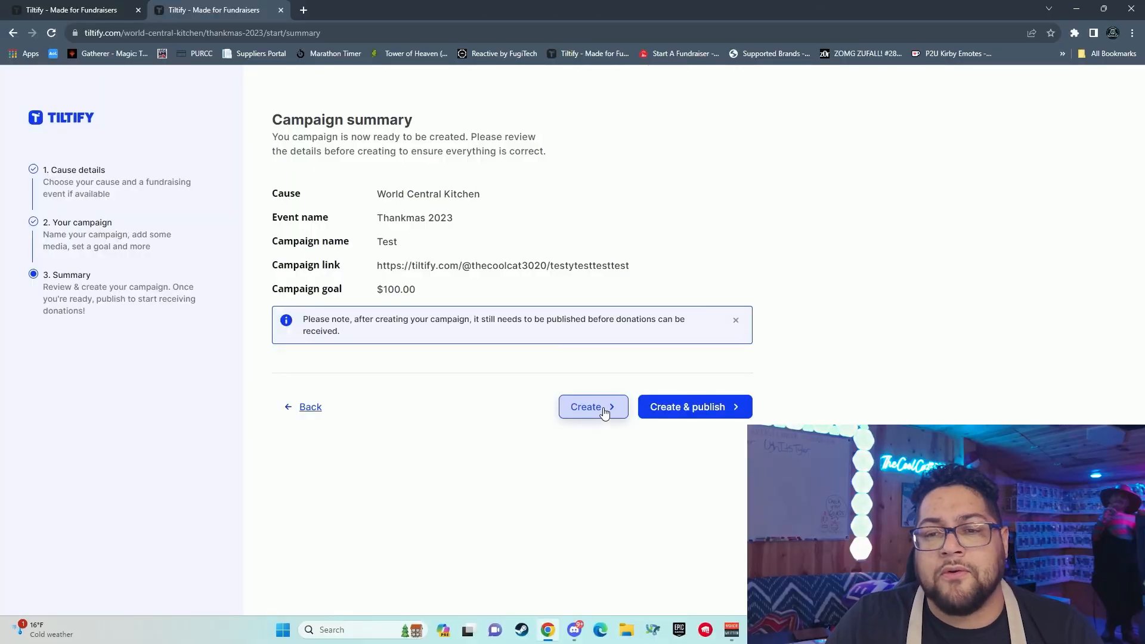
left_click(603, 410)
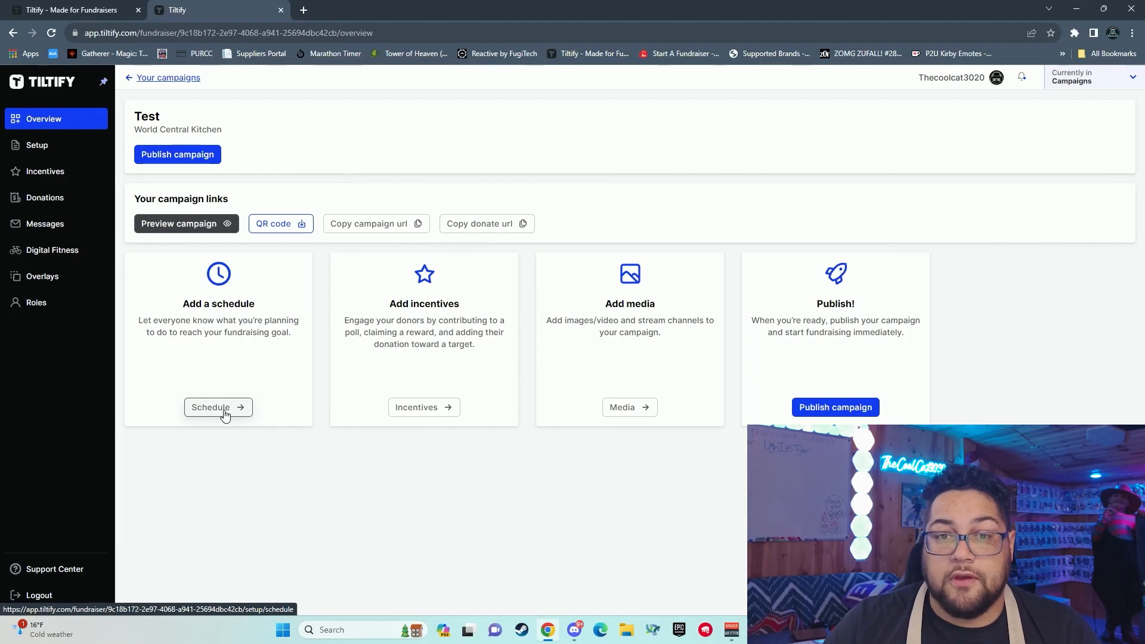
Start a new reward incentive named A Cookie with an amount of $5.00 and the description "1 chocolate chip cookie".
left_click(421, 408)
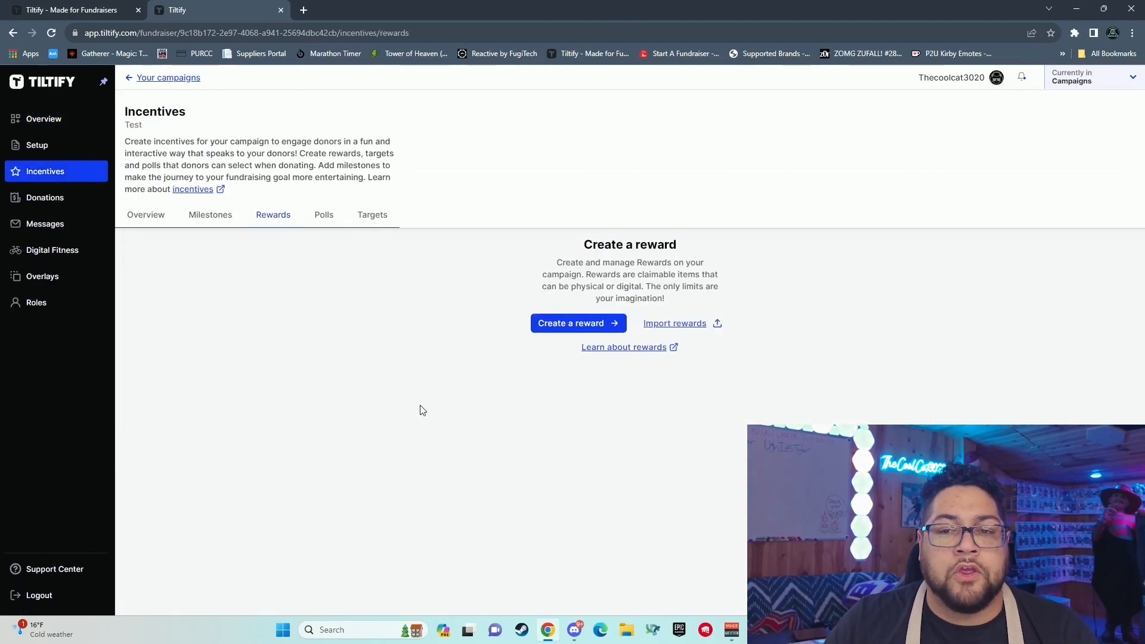
left_click(565, 327)
left_click(222, 278)
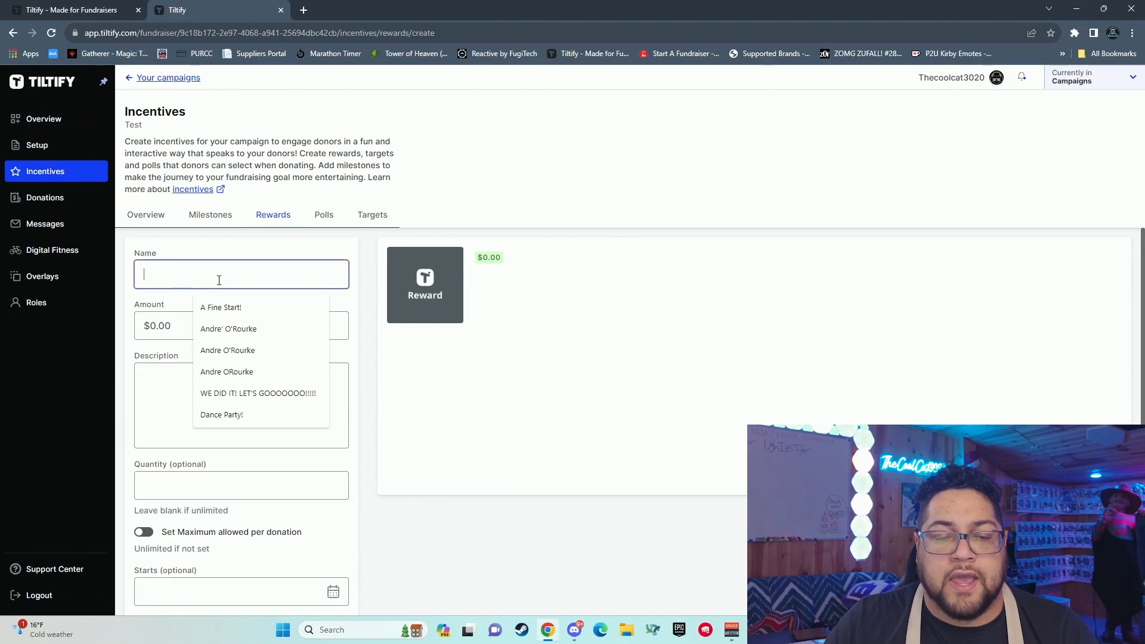
type("Ac")
key("BackSpace")
type("CXoo")
type("kie")
left_click(142, 320)
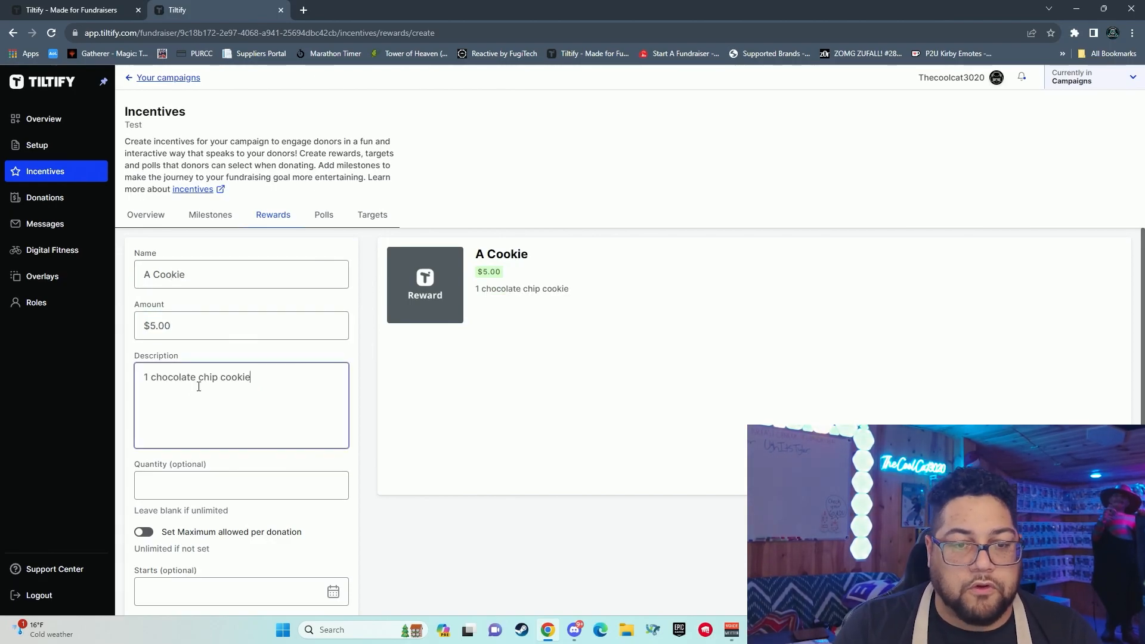
Leave the cookie reward's quantity blank, enter the custom question "Do you even like cook", and save the reward.
left_click(232, 497)
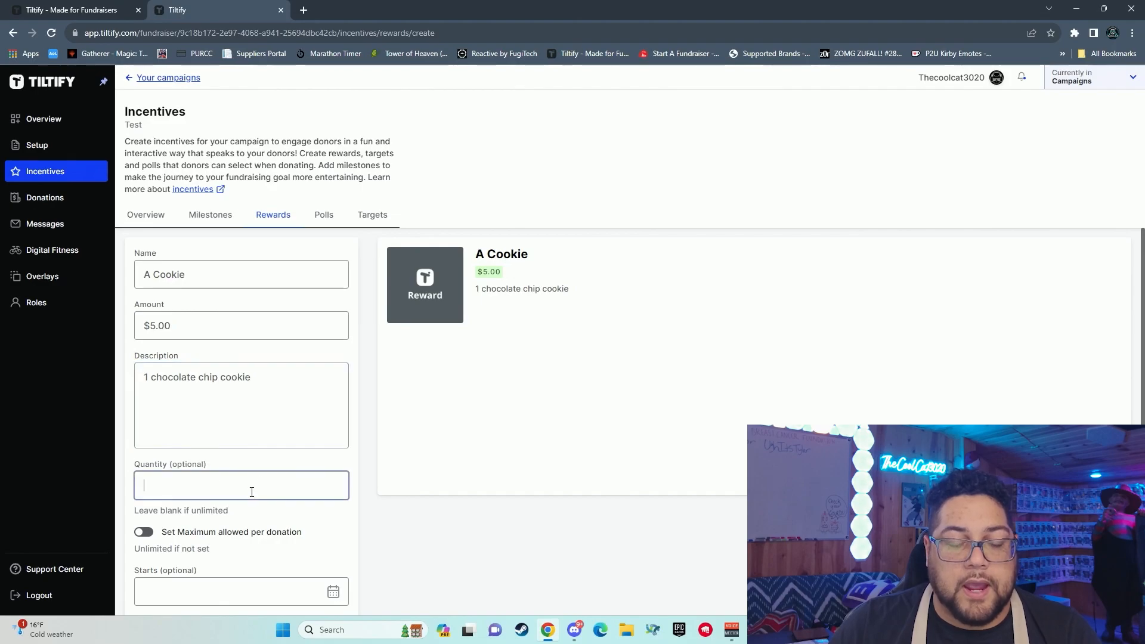
left_click(250, 461)
scroll(236, 484, "down", 1)
left_click(309, 425)
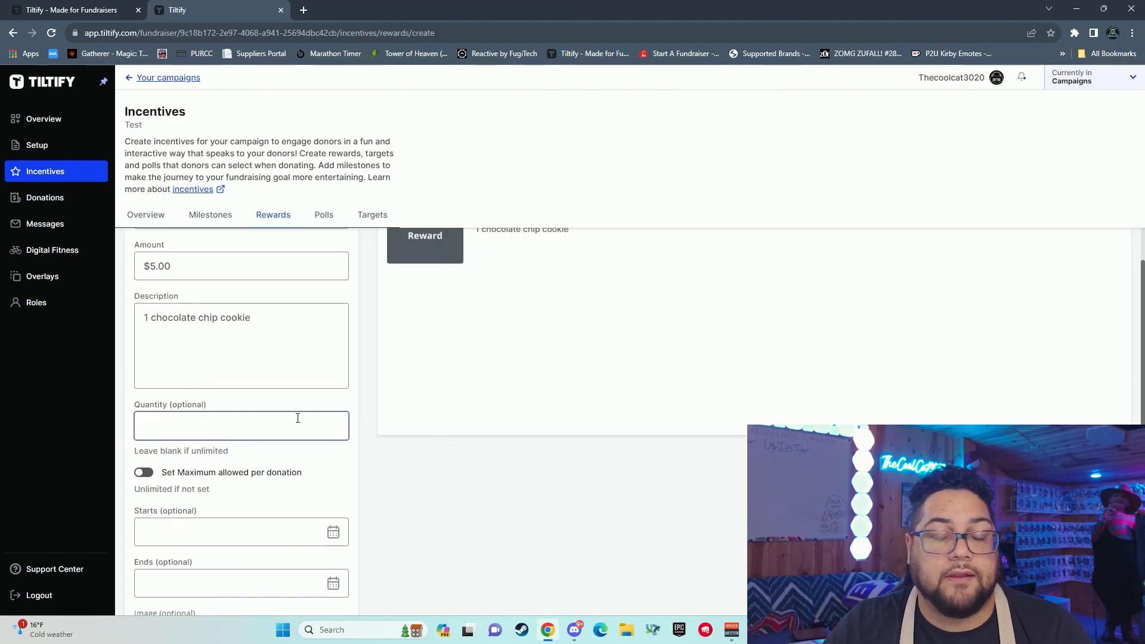
scroll(305, 418, "down", 1)
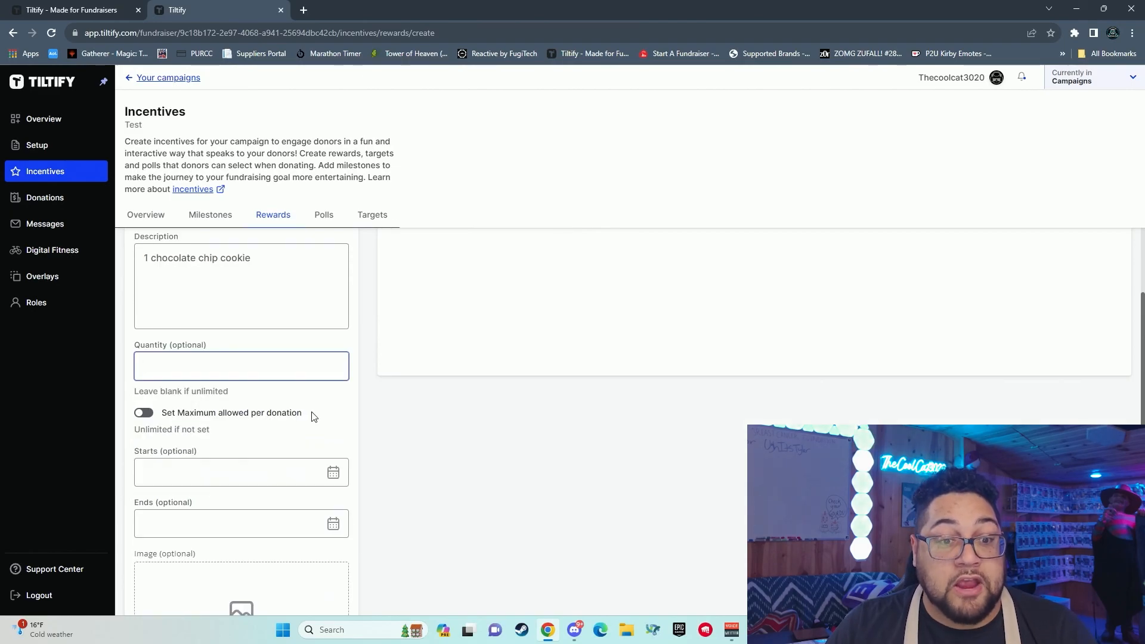
scroll(261, 363, "down", 2)
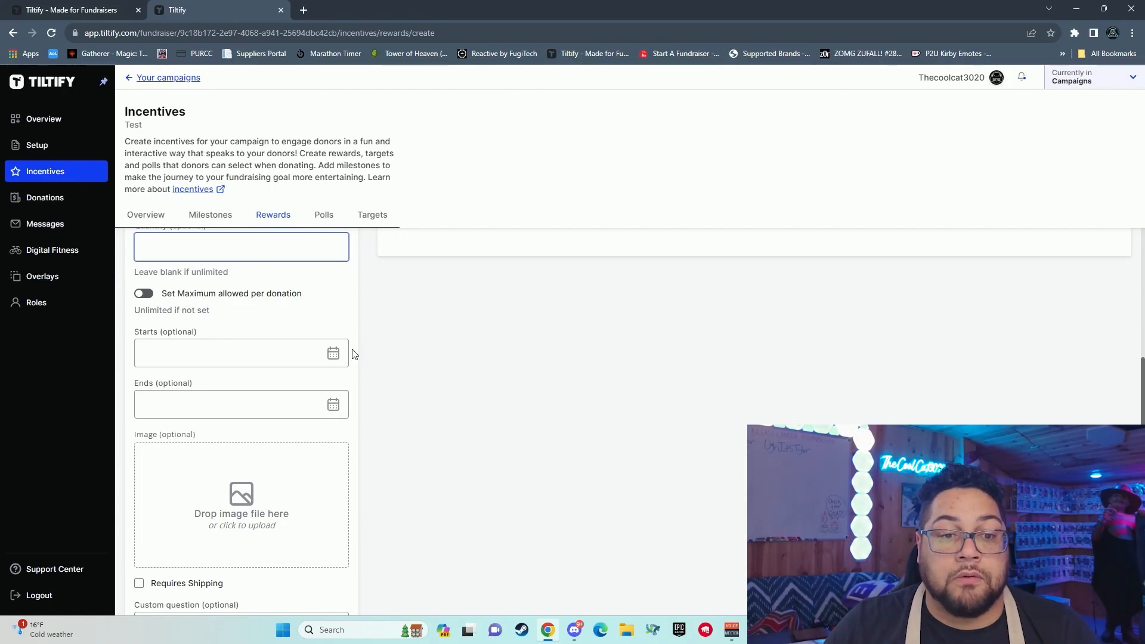
scroll(351, 369, "down", 2)
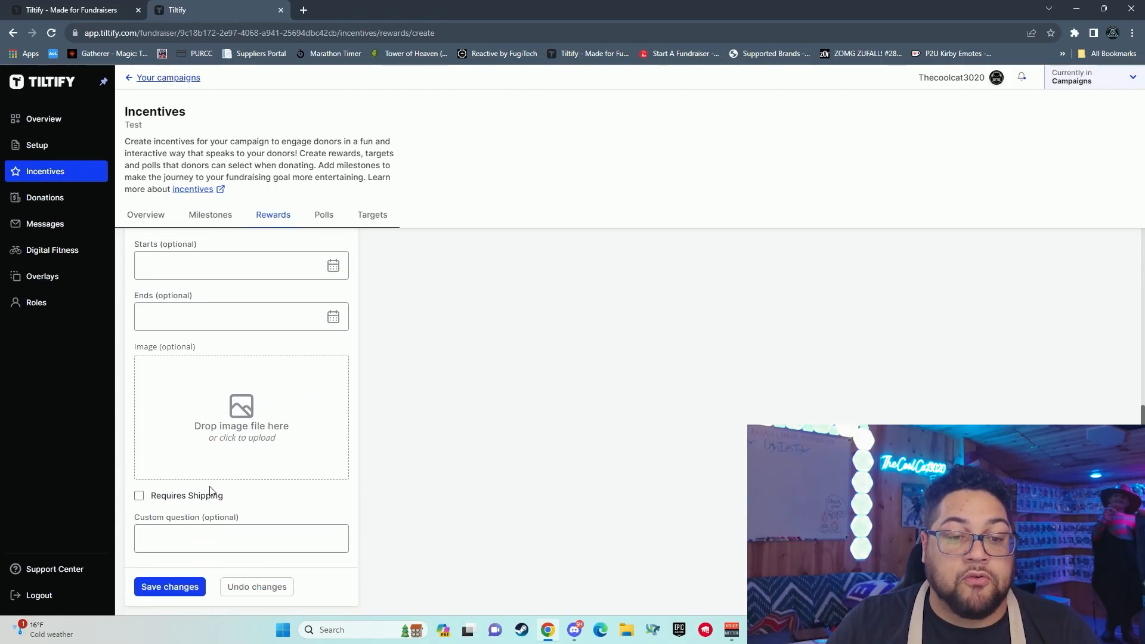
left_click(216, 543)
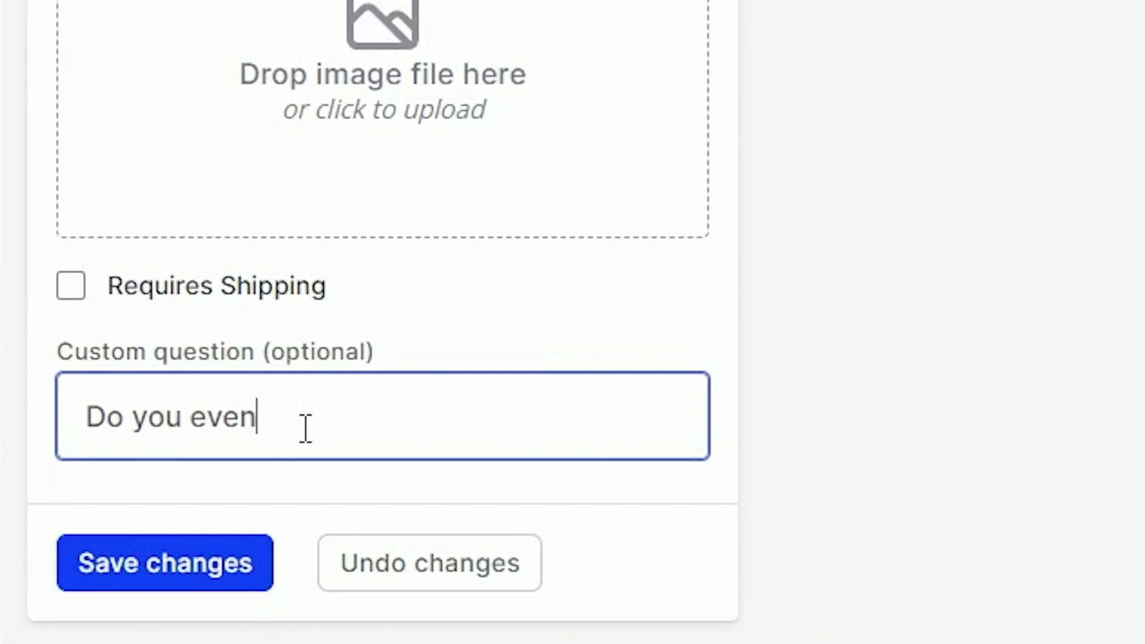
type("Do you even like cook")
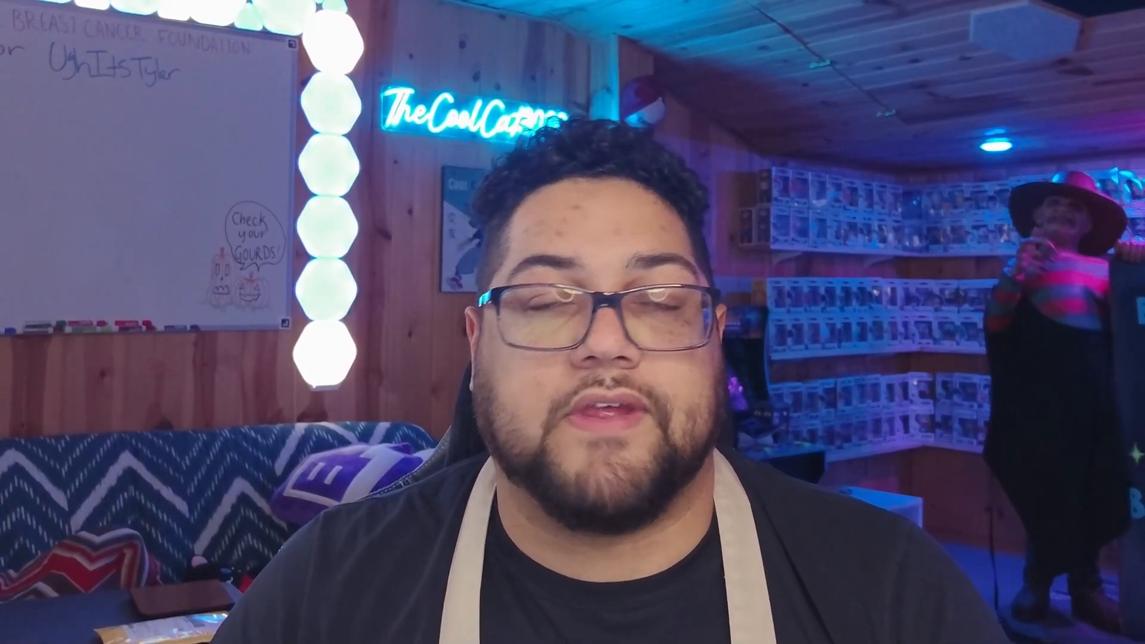
left_click(167, 590)
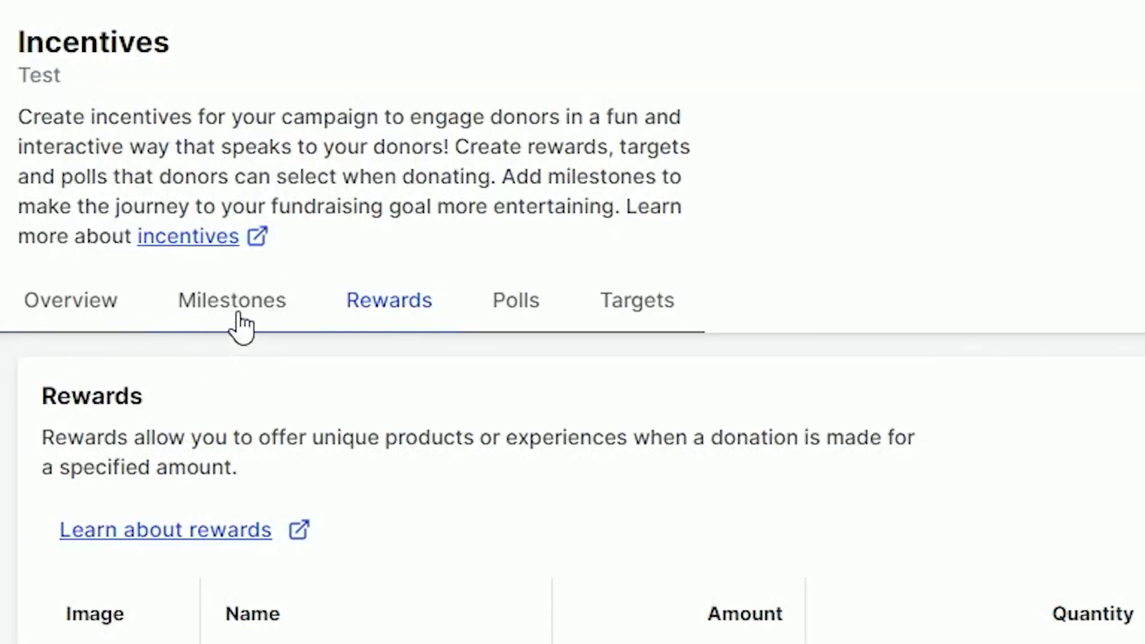
Create and save a milestone named "I eat a hot pickle" with an amount of $25.00.
left_click(238, 316)
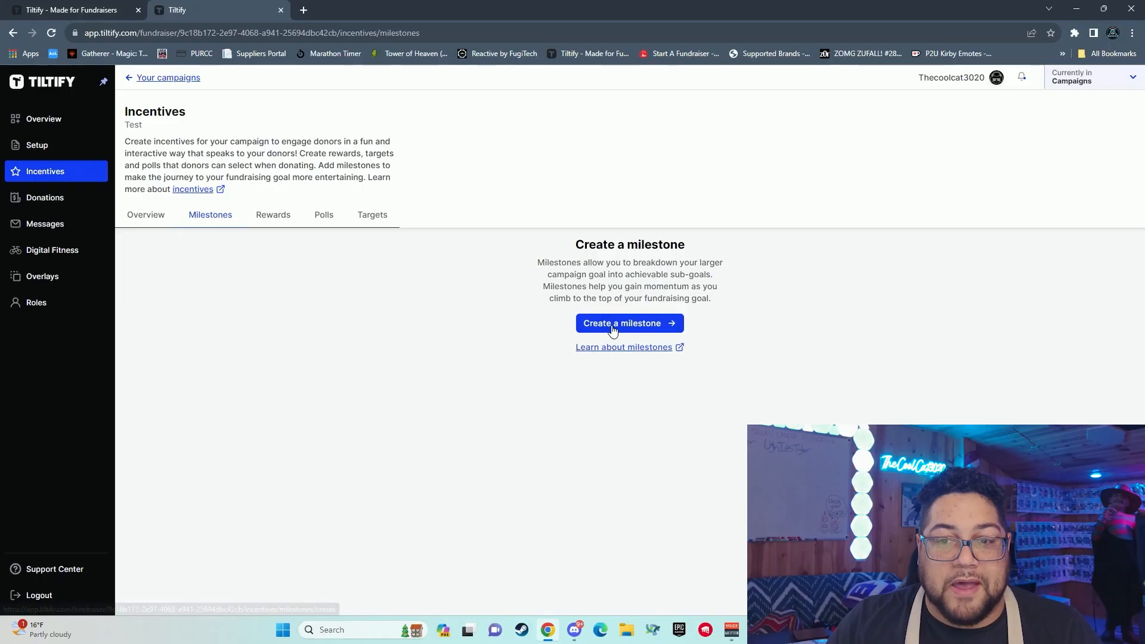
left_click(614, 325)
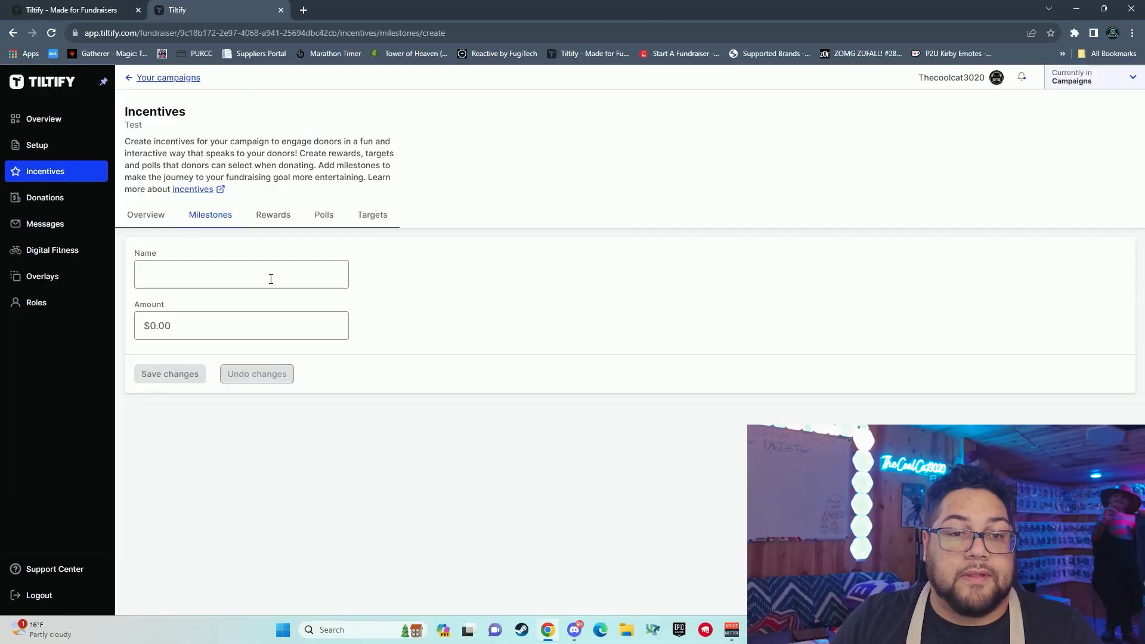
left_click(271, 276)
type("I eat a hot pickle")
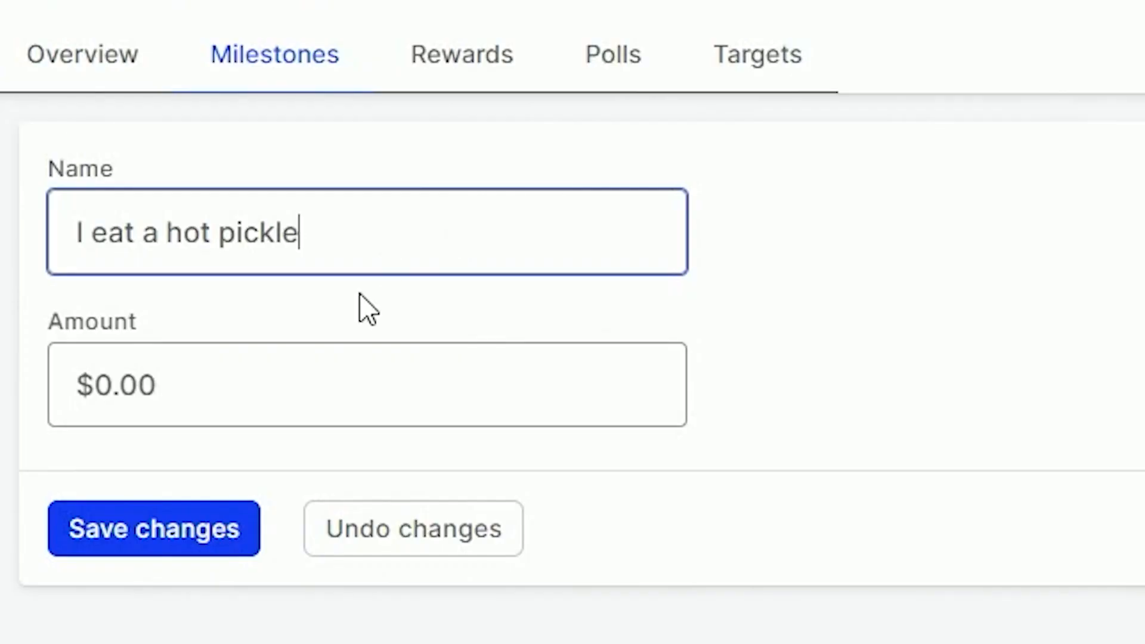
key("Tab")
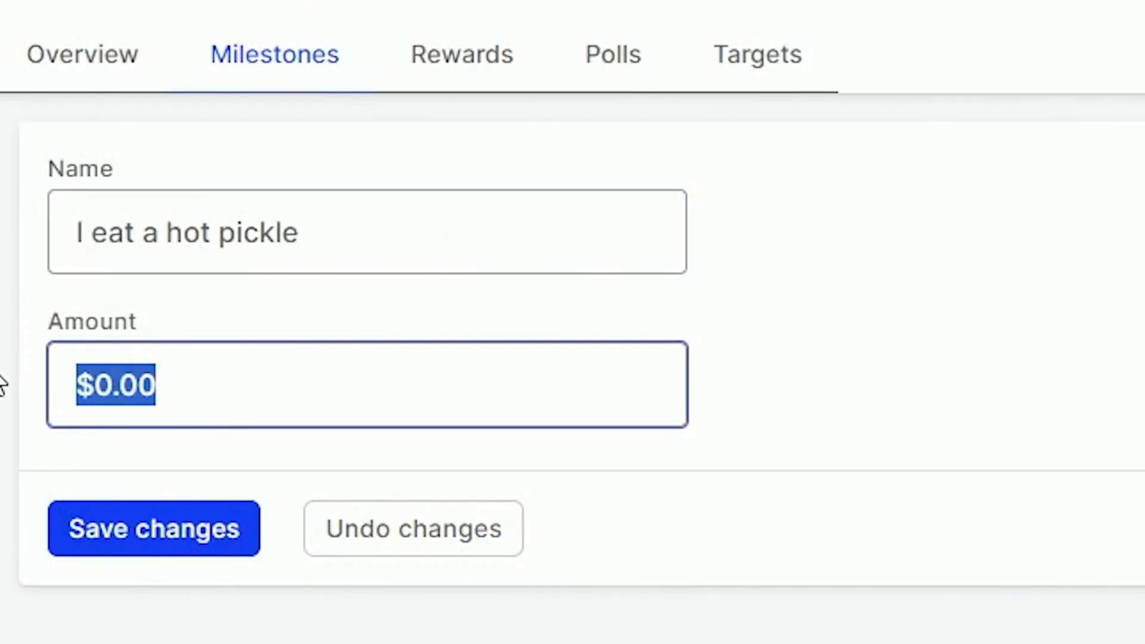
type("25")
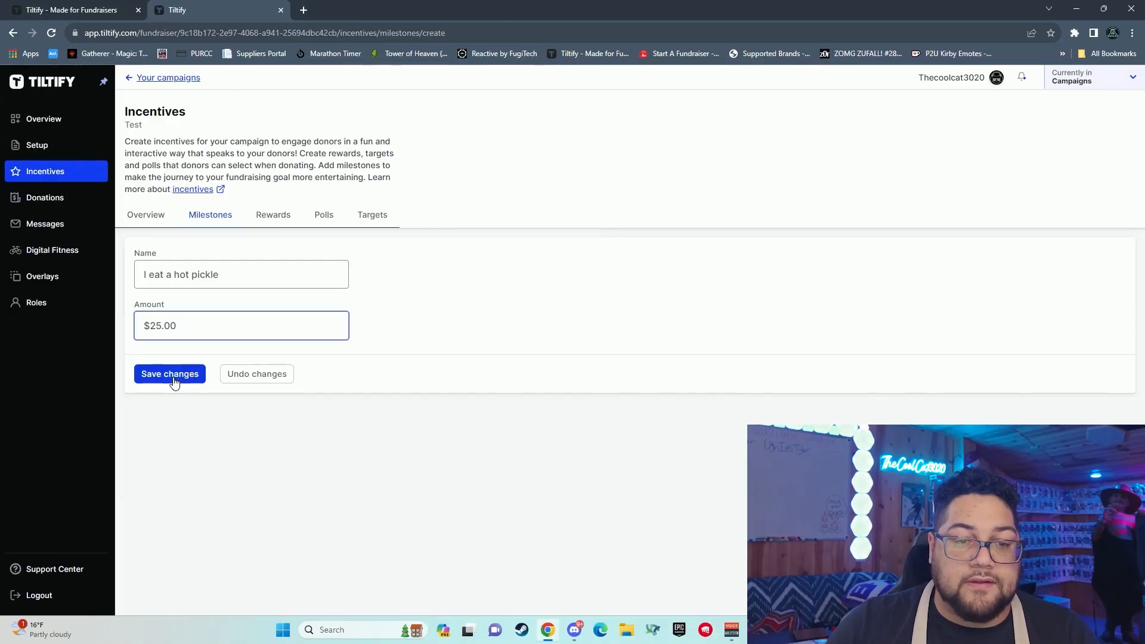
left_click(173, 376)
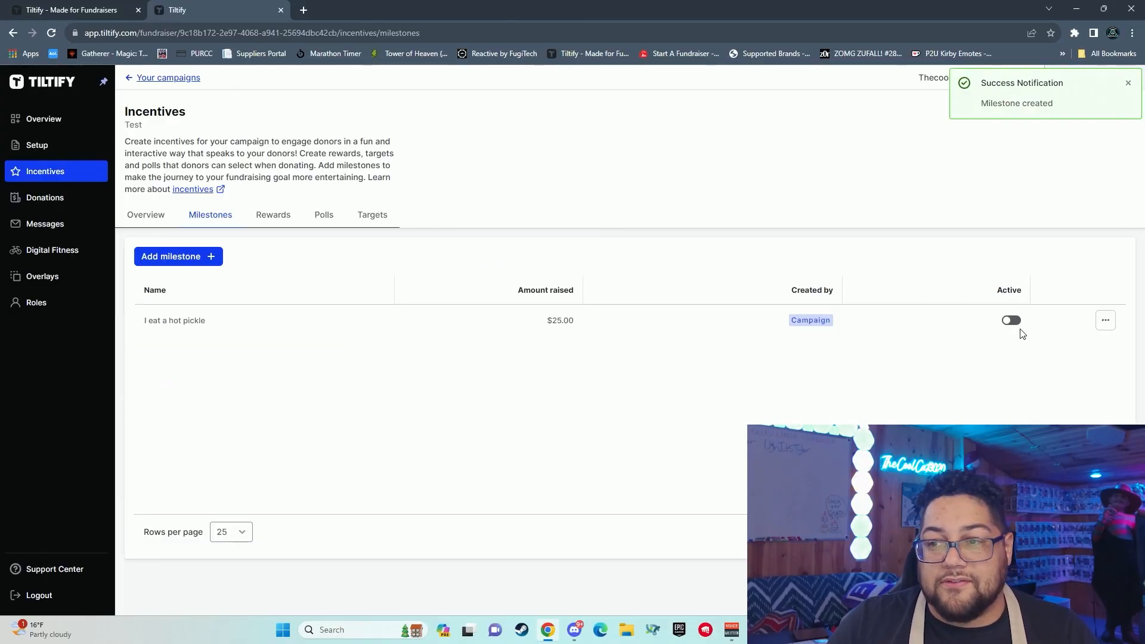
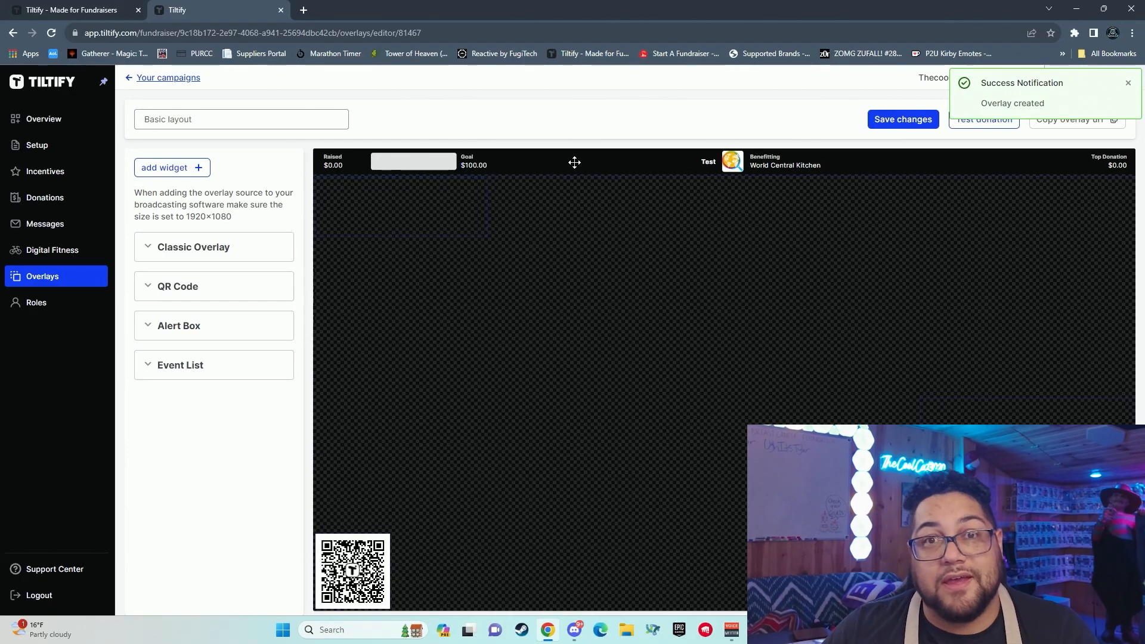
Examine the settings of the Classic Overlay and Event List widgets and the QR code in the Basic layout overlay.
left_click(610, 166)
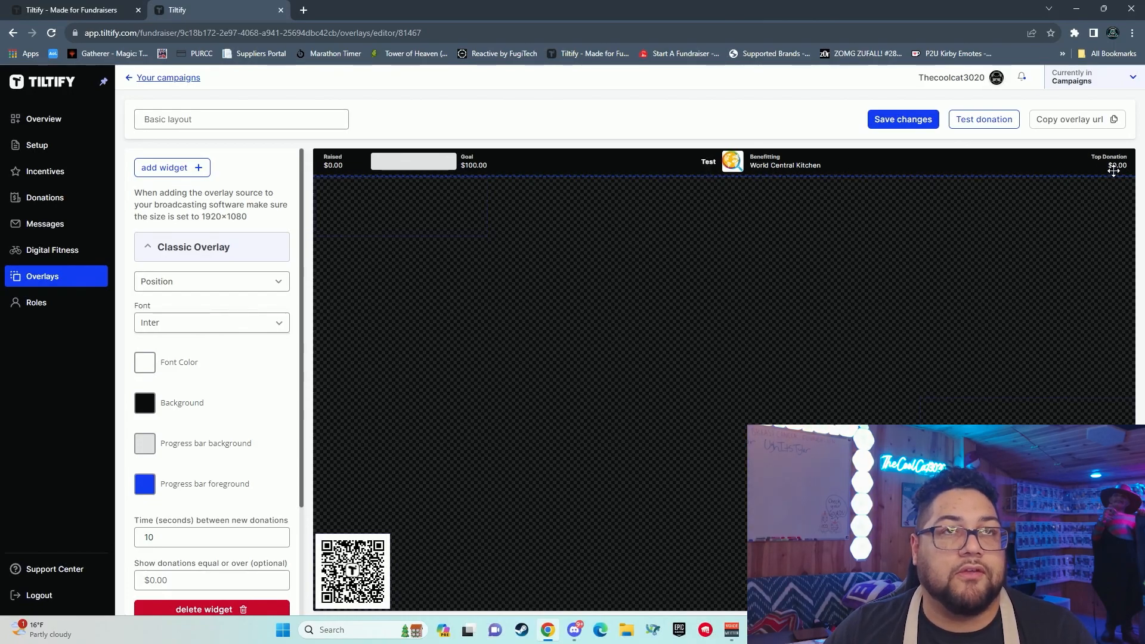
left_click(391, 206)
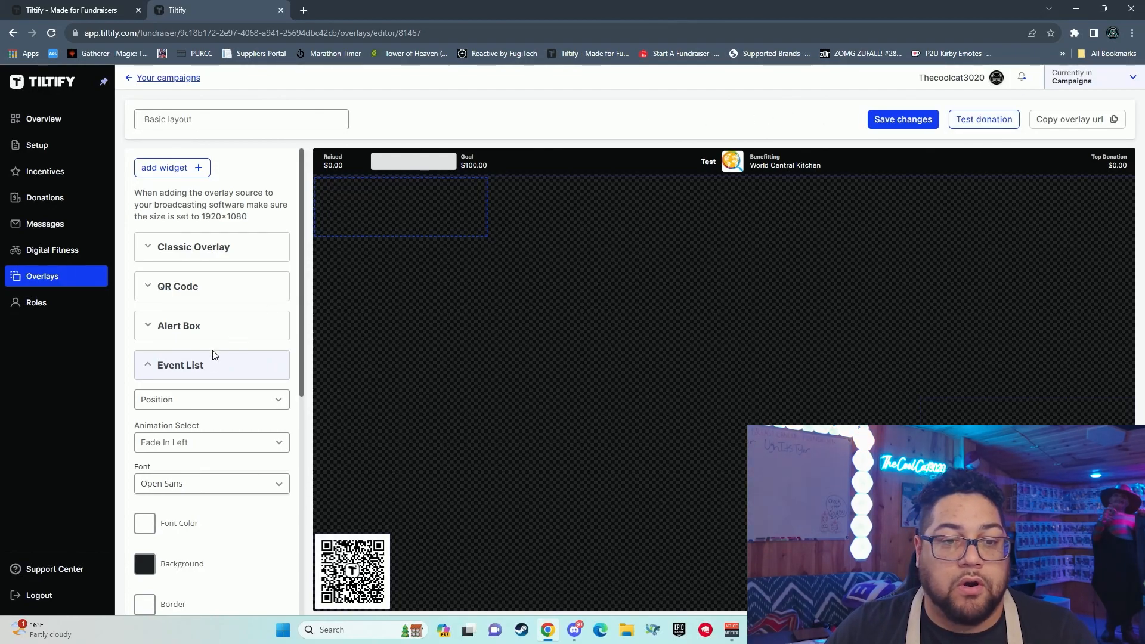
scroll(222, 398, "down", 3)
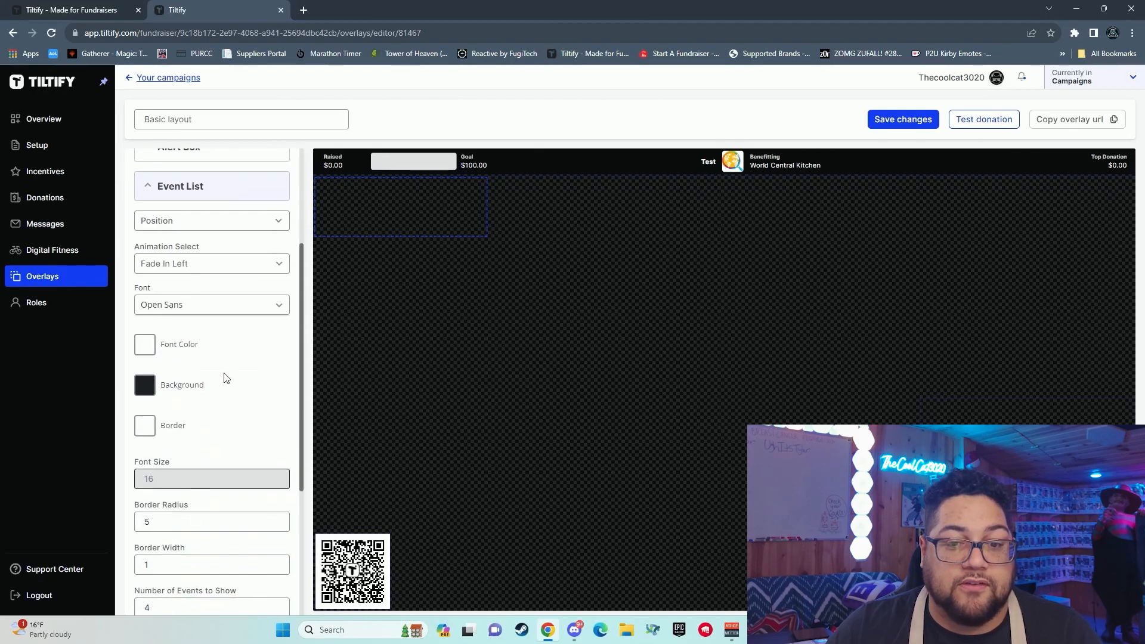
left_click(327, 538)
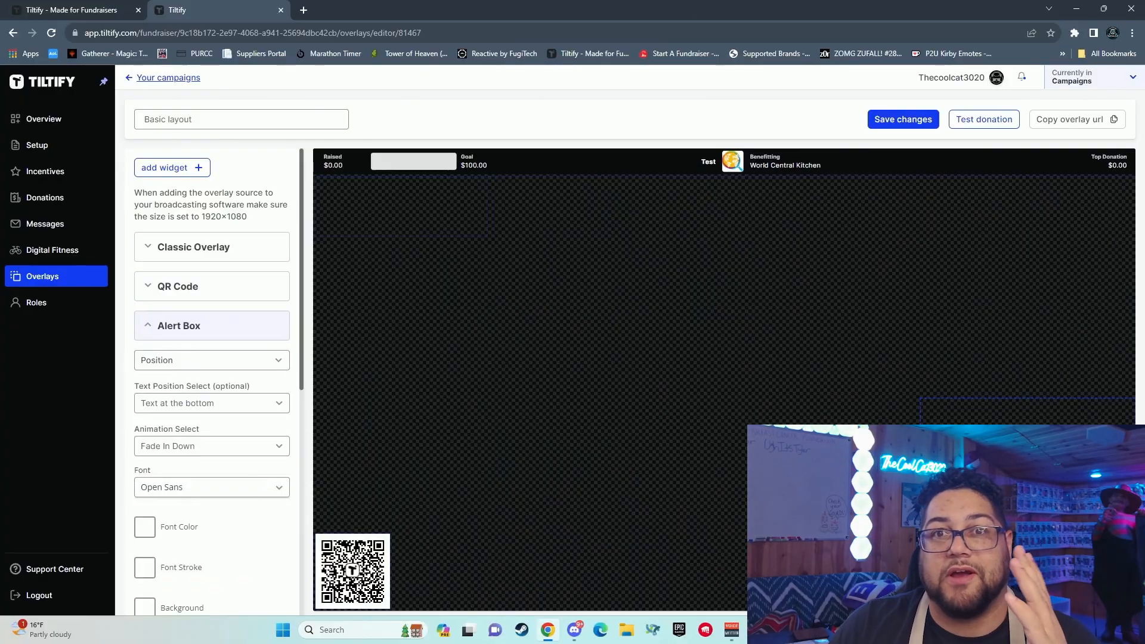
Search the Alert Box stickers for "World Central Kitchen" and choose the World Central Kitchen globe sticker.
scroll(211, 396, "down", 5)
left_click(211, 396)
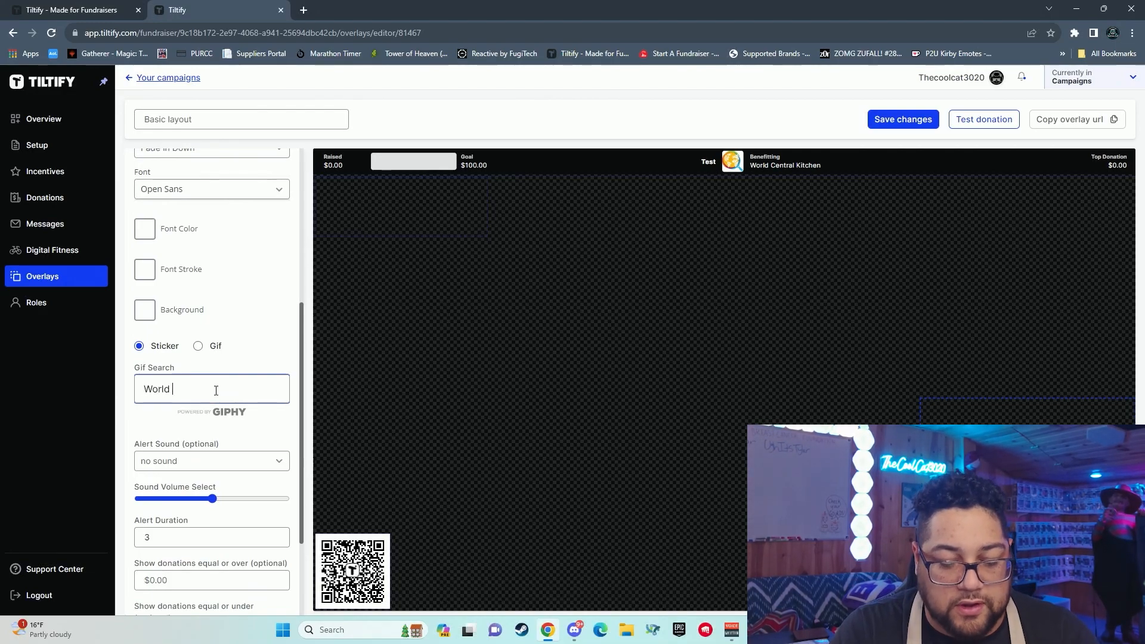
type("World Central Kit")
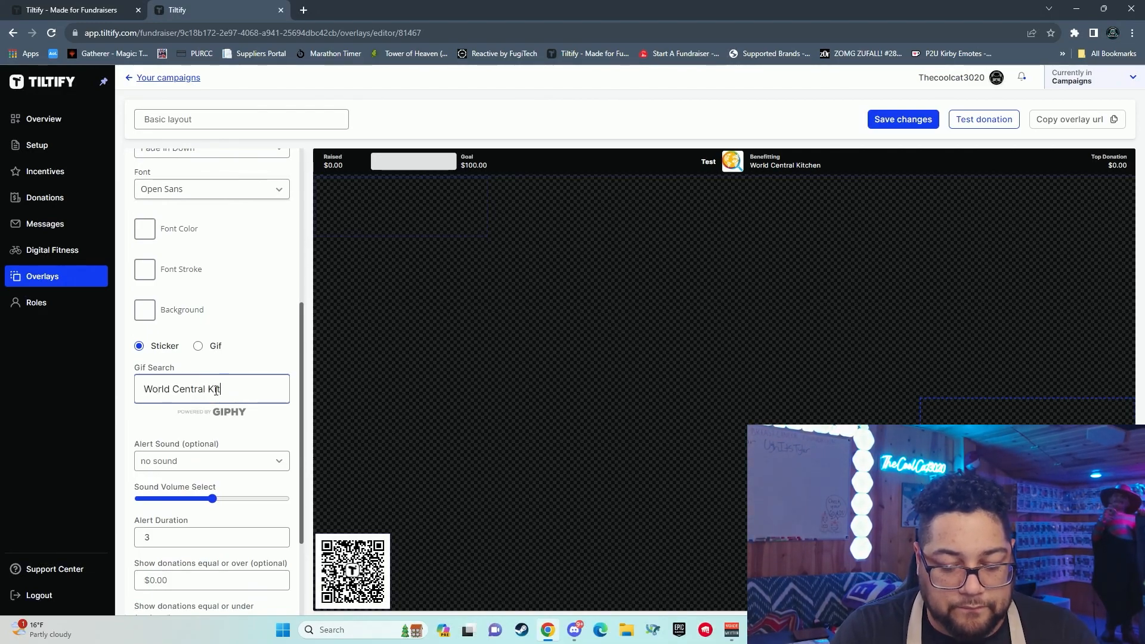
type("chen")
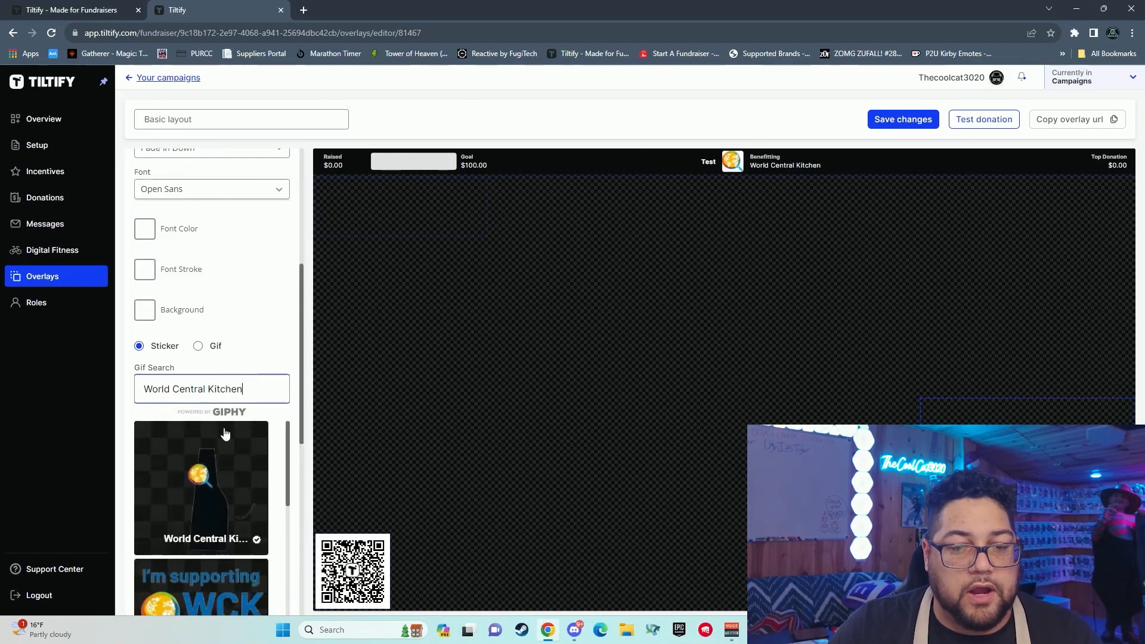
scroll(230, 445, "down", 3)
scroll(232, 476, "up", 2)
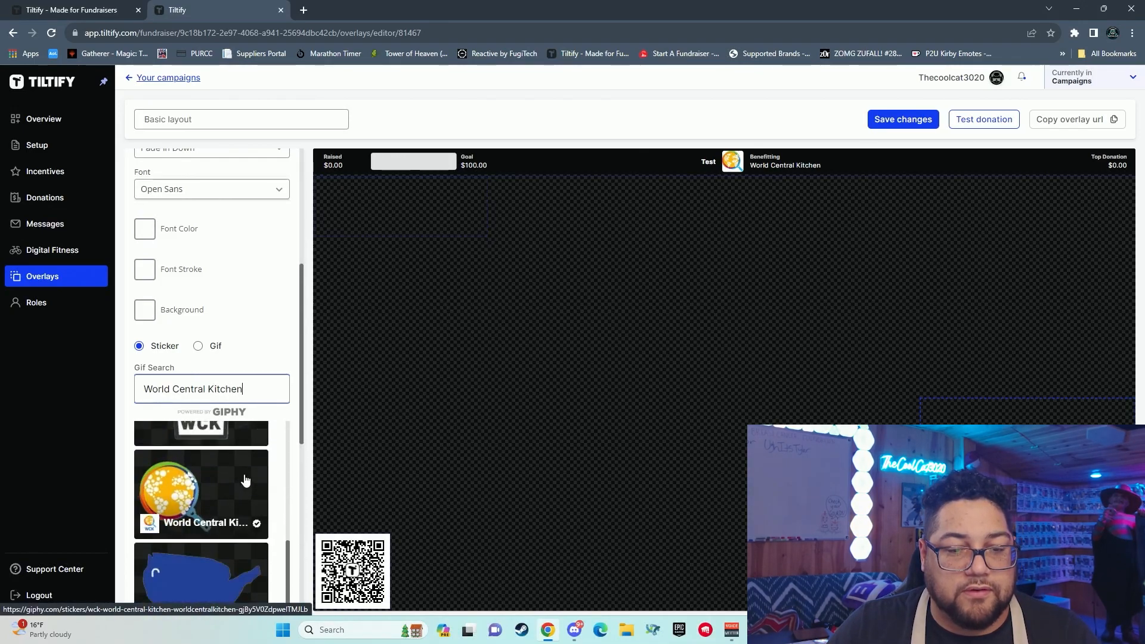
left_click(241, 475)
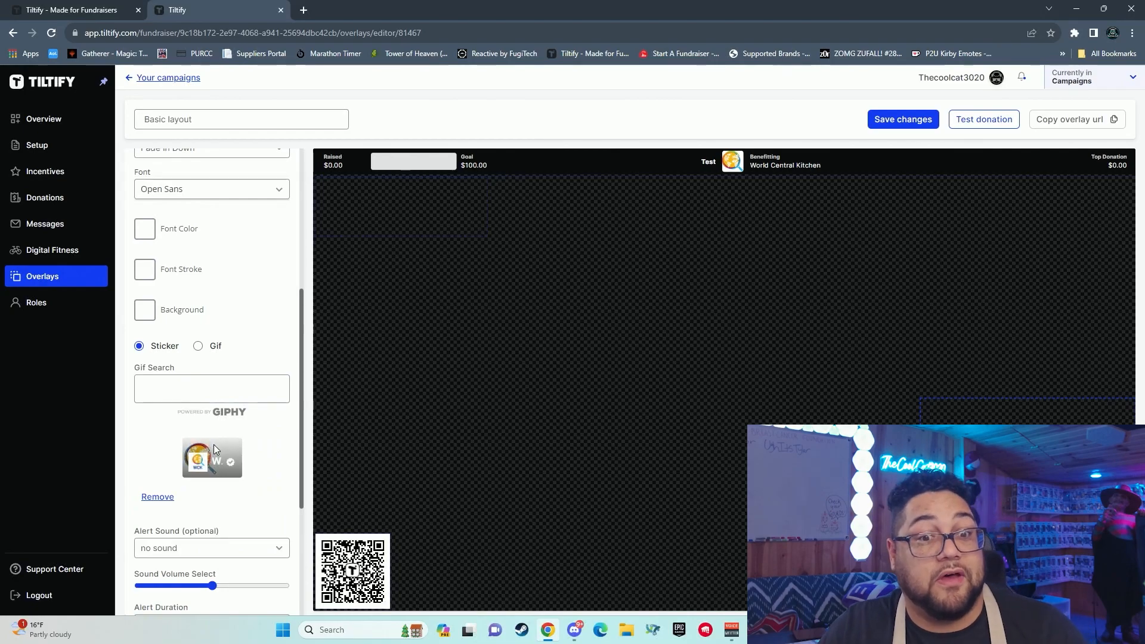
Set the Alert Box sound to Fanfare 12, leave the optional donation limits unset, and save the overlay changes.
scroll(214, 445, "down", 4)
left_click(272, 325)
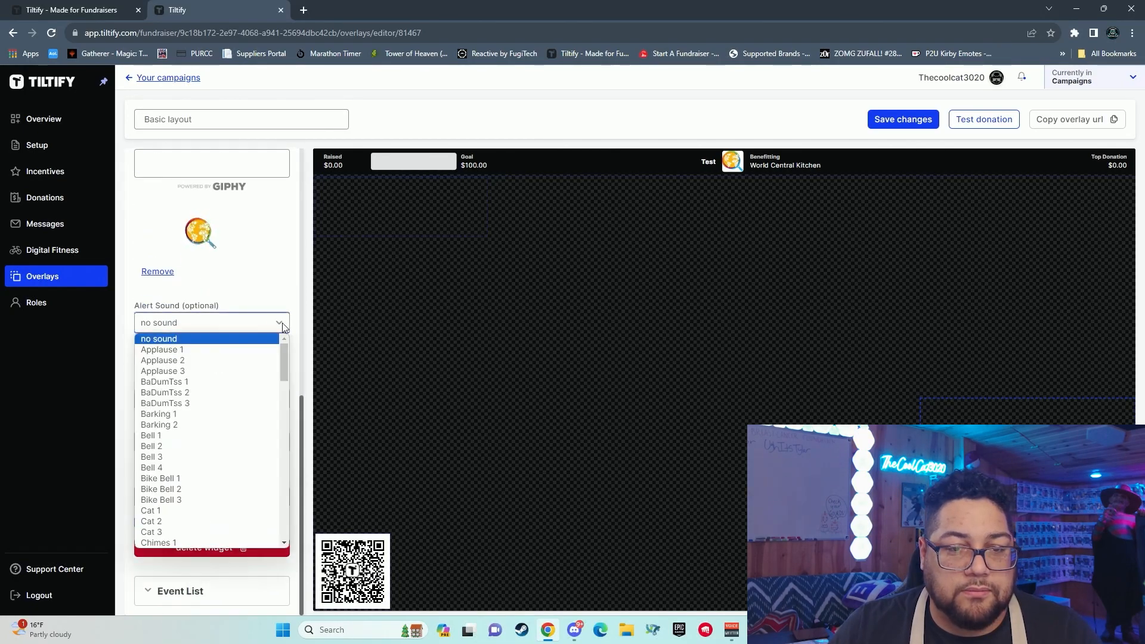
scroll(225, 459, "down", 5)
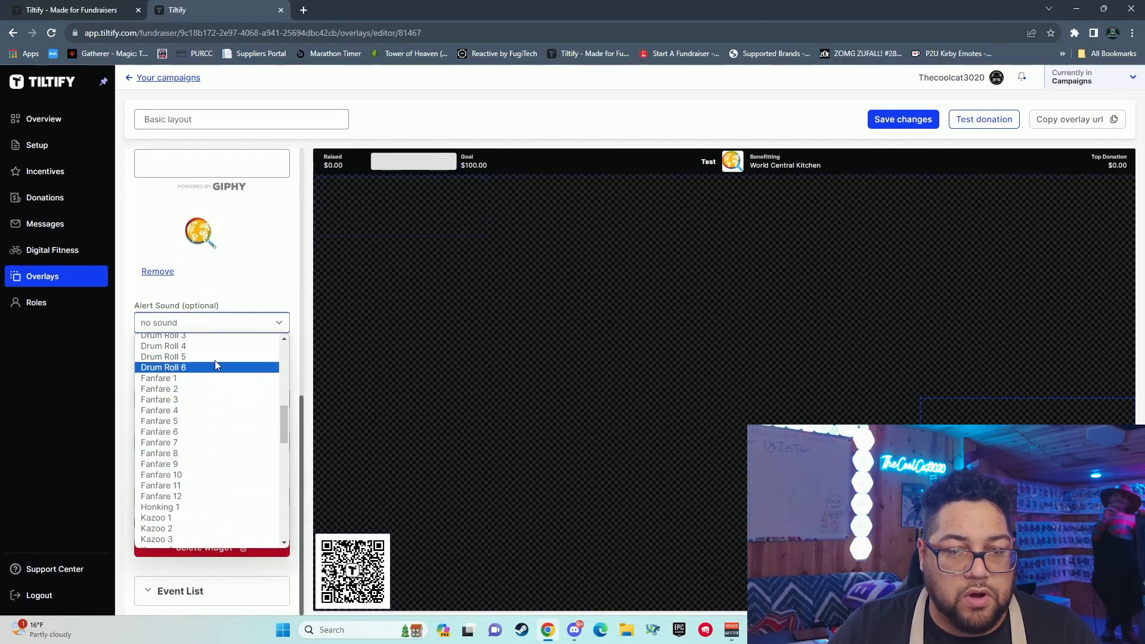
left_click(196, 496)
left_click(192, 442)
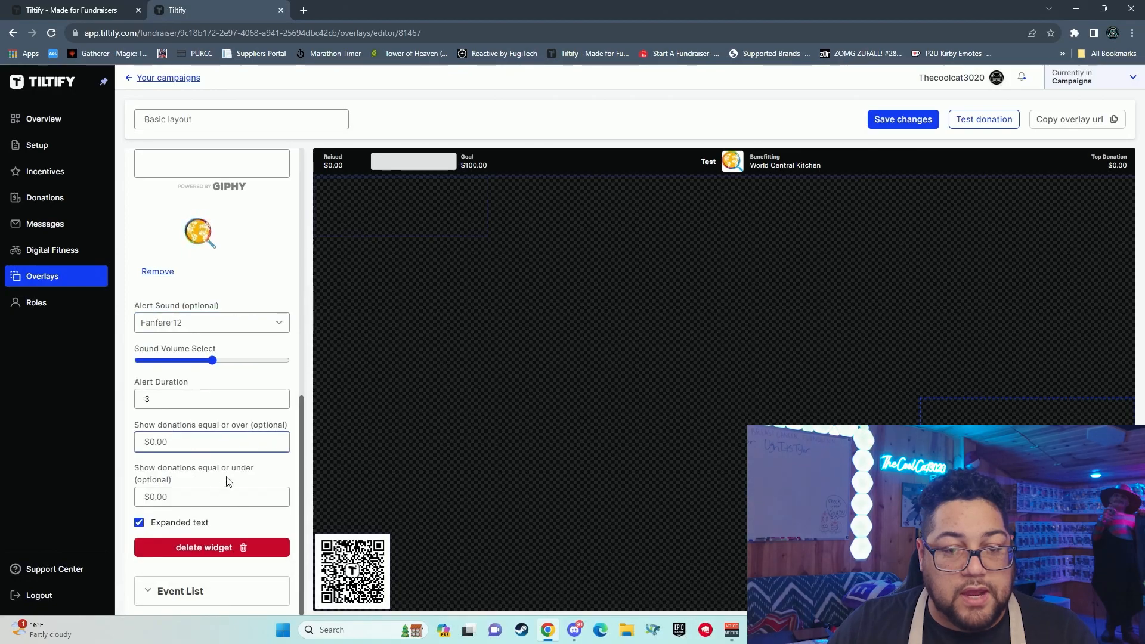
left_click(224, 496)
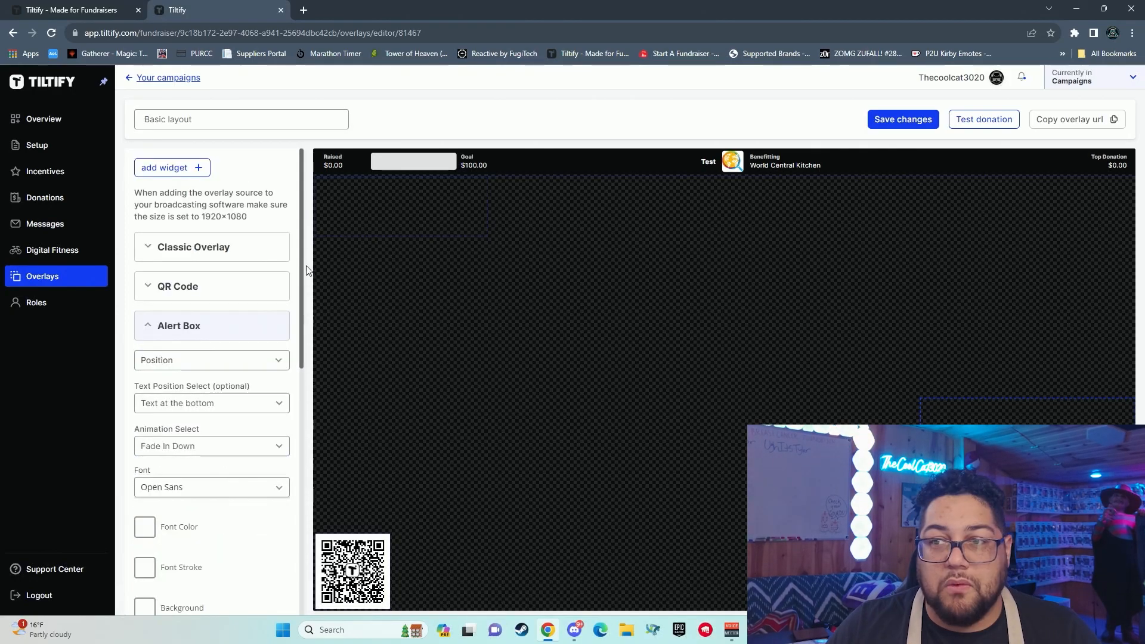
left_click(908, 122)
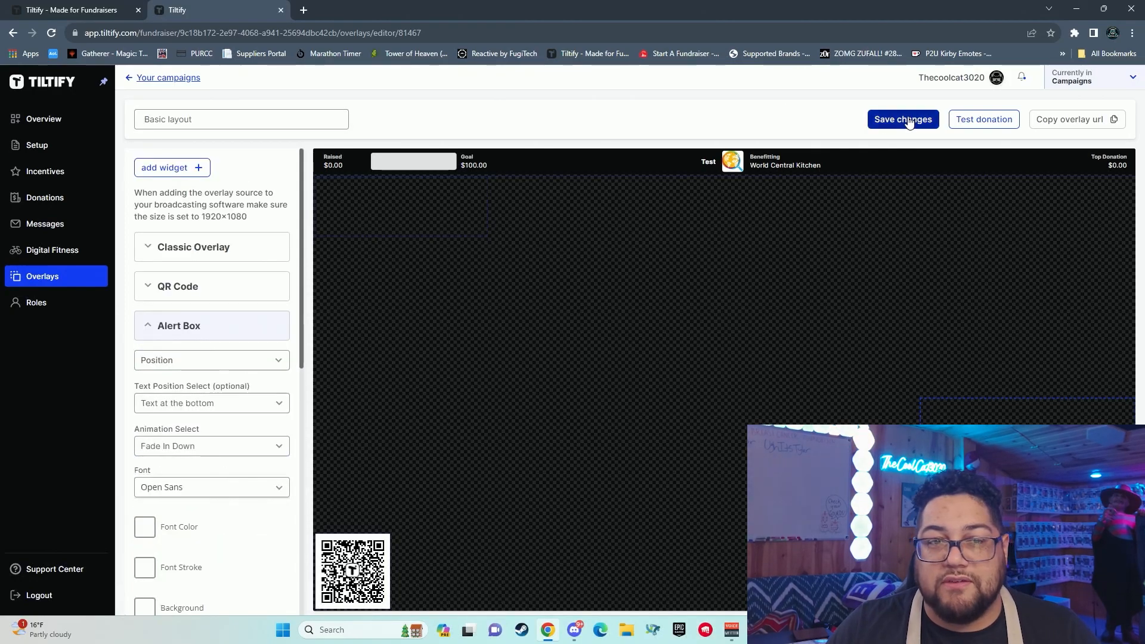
Send 3 test donations of $25.00 each to the overlay editor.
left_click(989, 131)
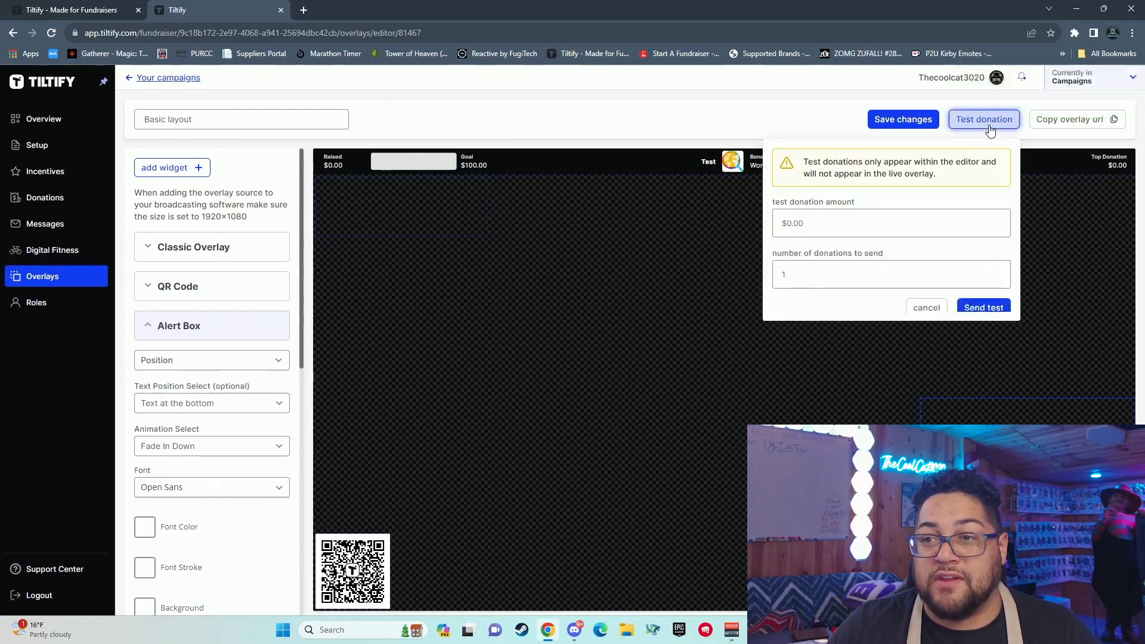
left_click(851, 217)
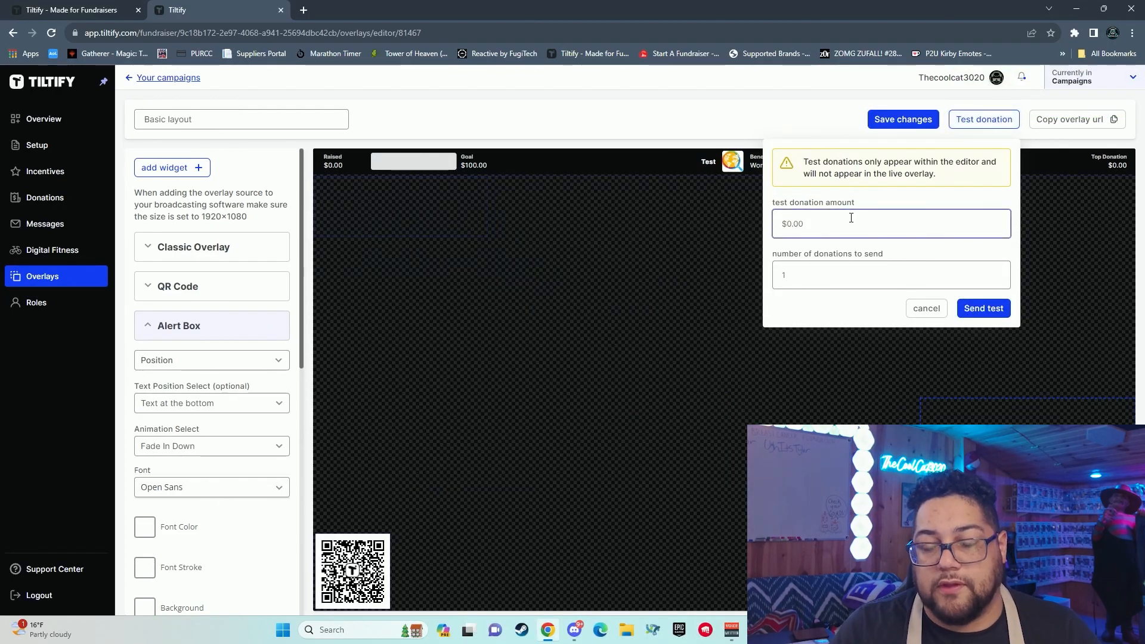
type("500.00")
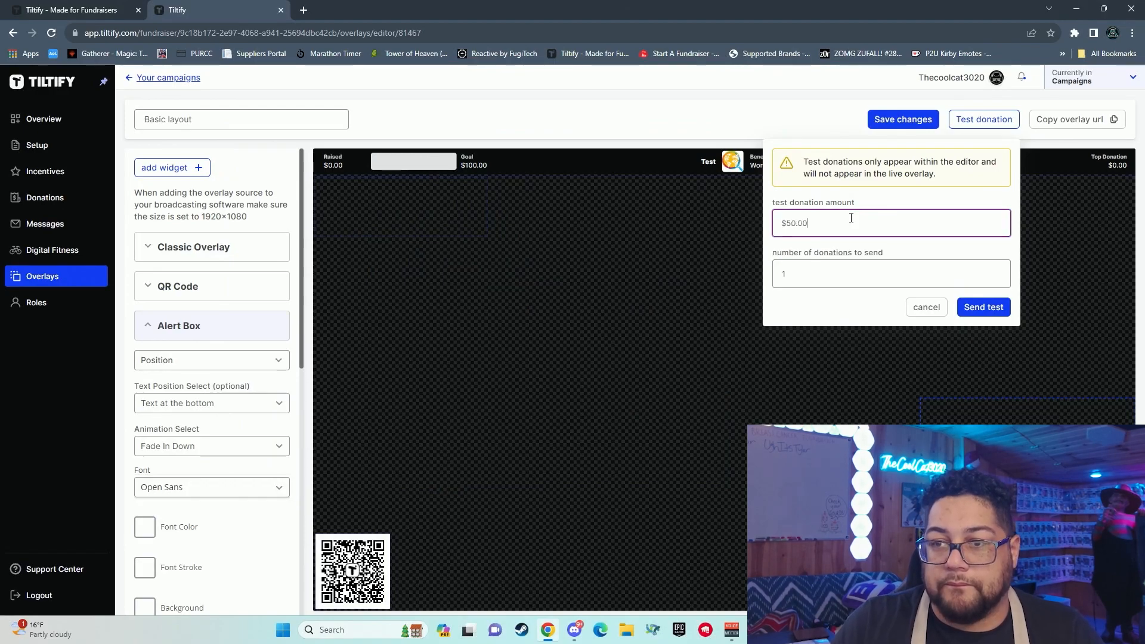
key("BackSpace")
key("BackSpace")
key("BackSpace")
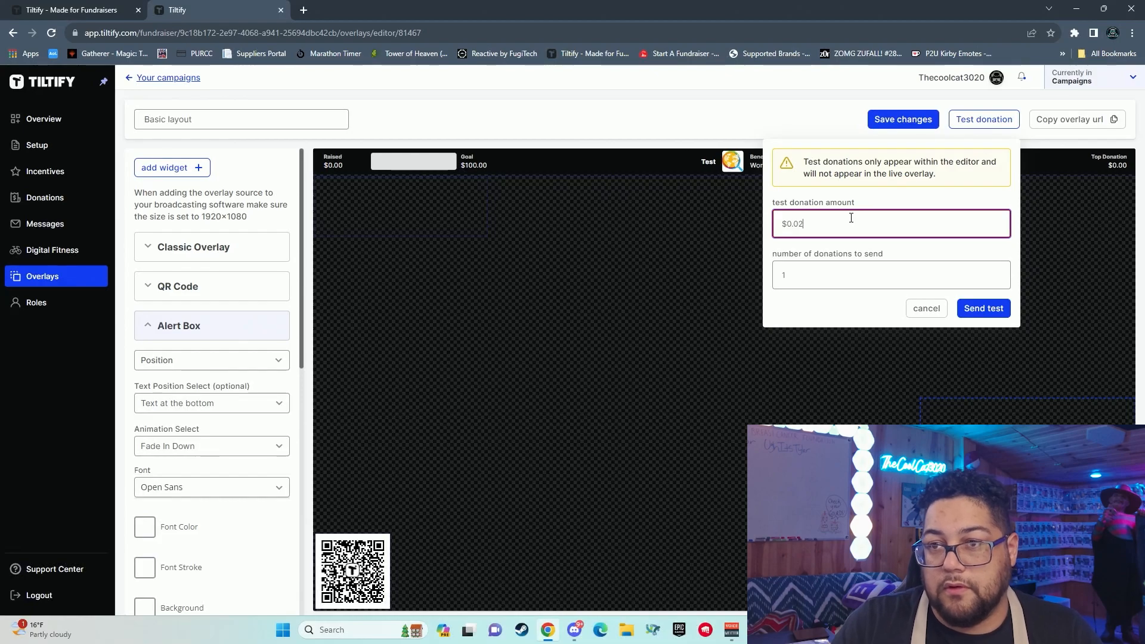
type("00")
left_click(823, 274)
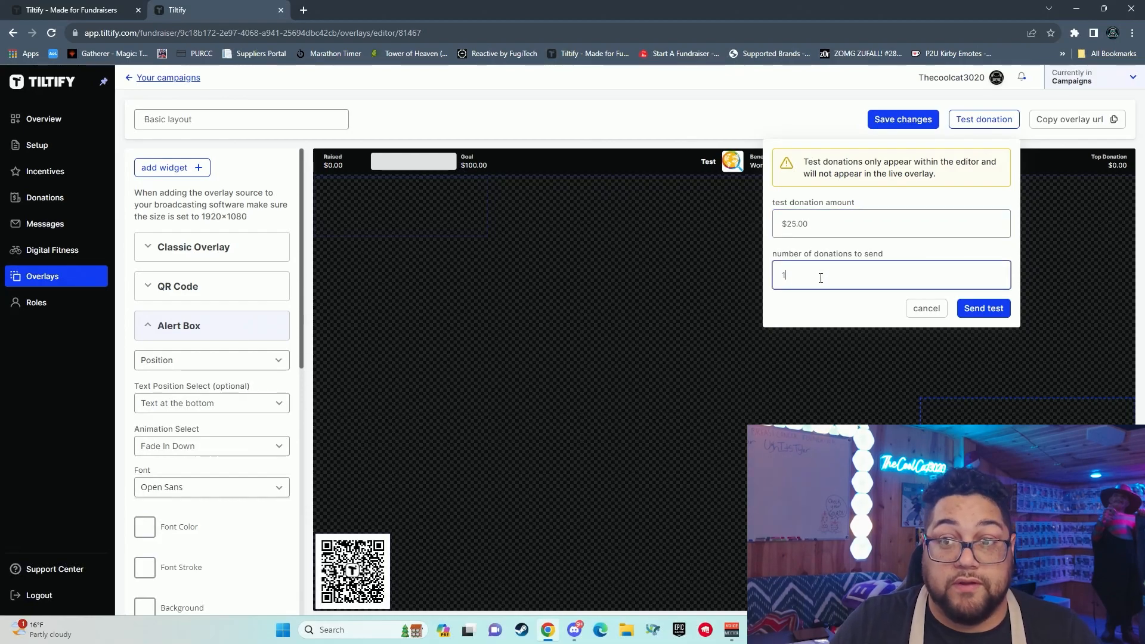
key("BackSpace")
type("3")
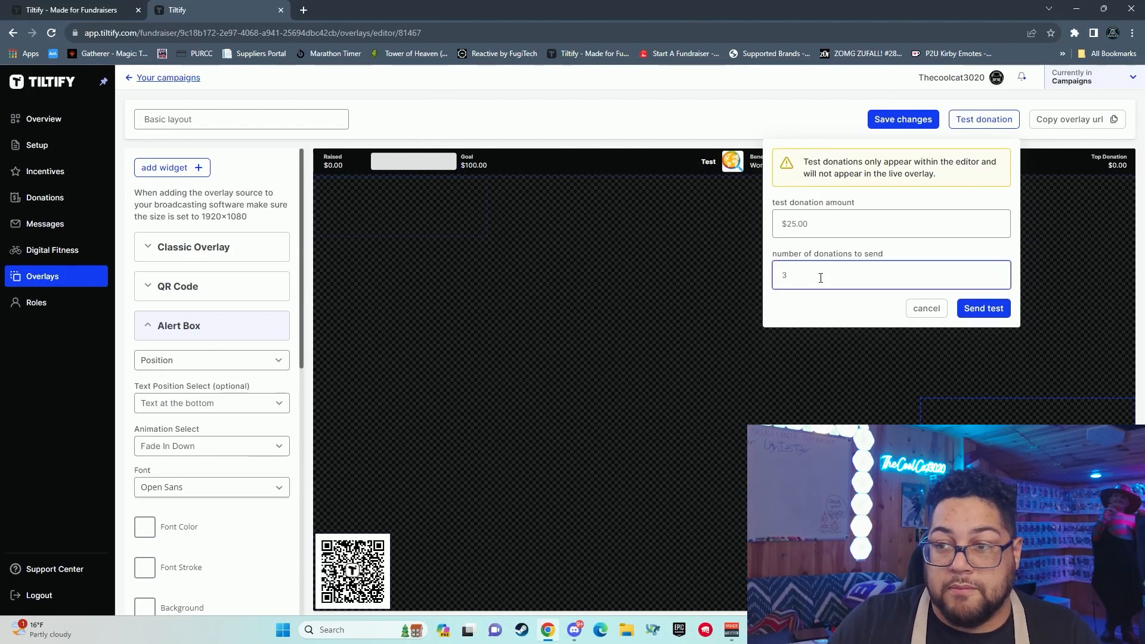
left_click(1000, 311)
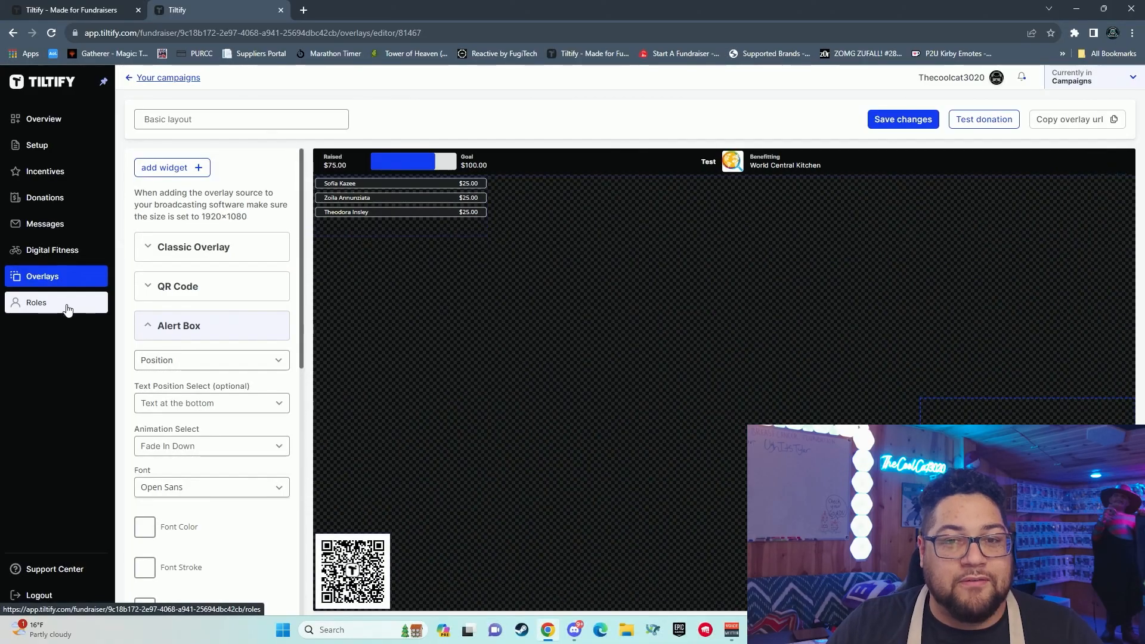
Review the Coordinator and Moderator roles for adding a campaign member, cancel the invitation, and return to the campaign overview.
left_click(66, 308)
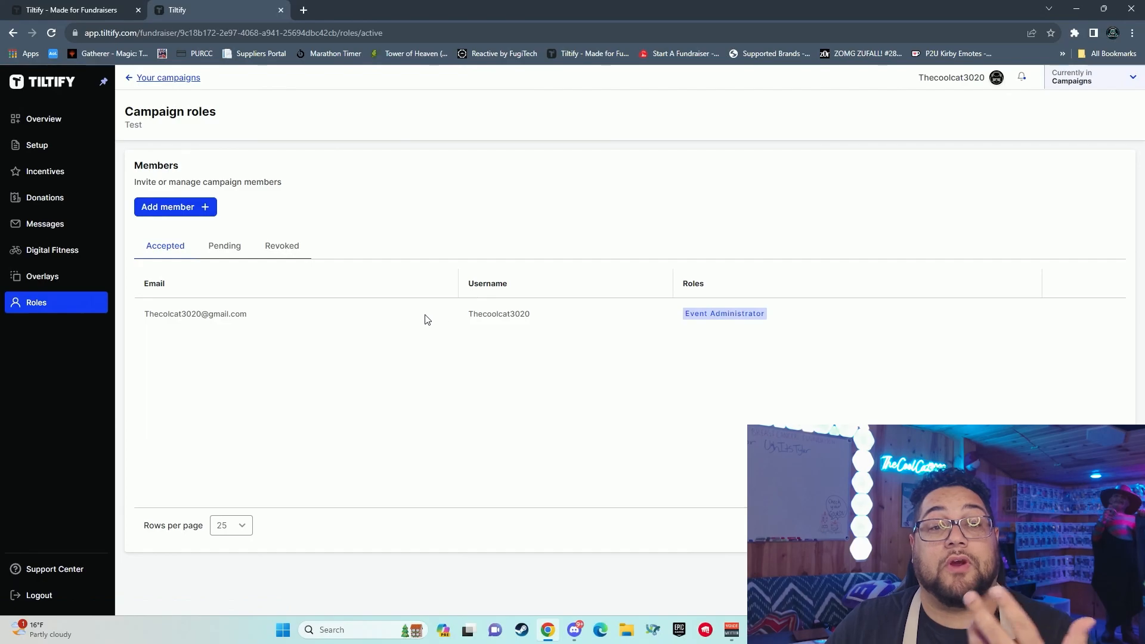
left_click(185, 207)
mouse_move(500, 241)
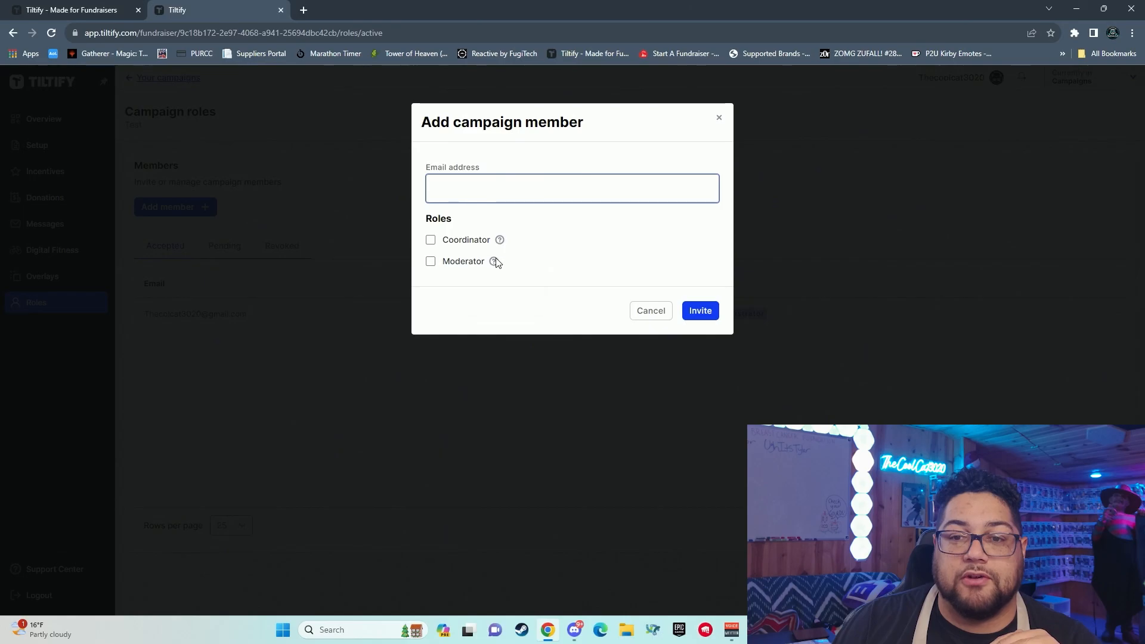
mouse_move(496, 264)
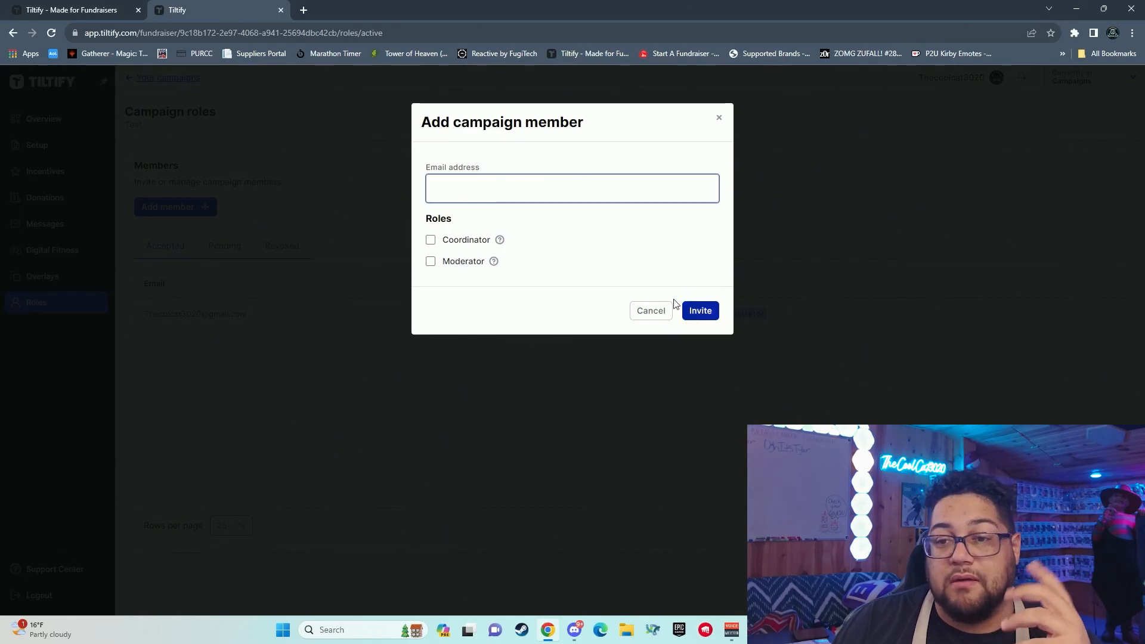
left_click(649, 315)
left_click(84, 121)
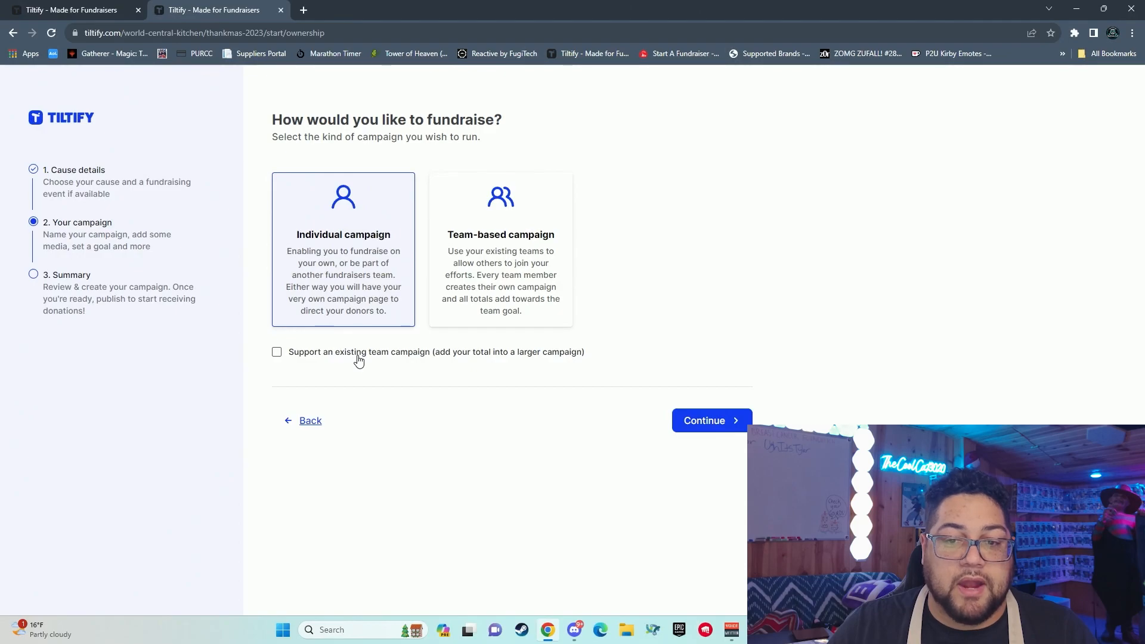
Opt to support an existing team campaign and search for one whose name begins with "TIC X W".
left_click(358, 358)
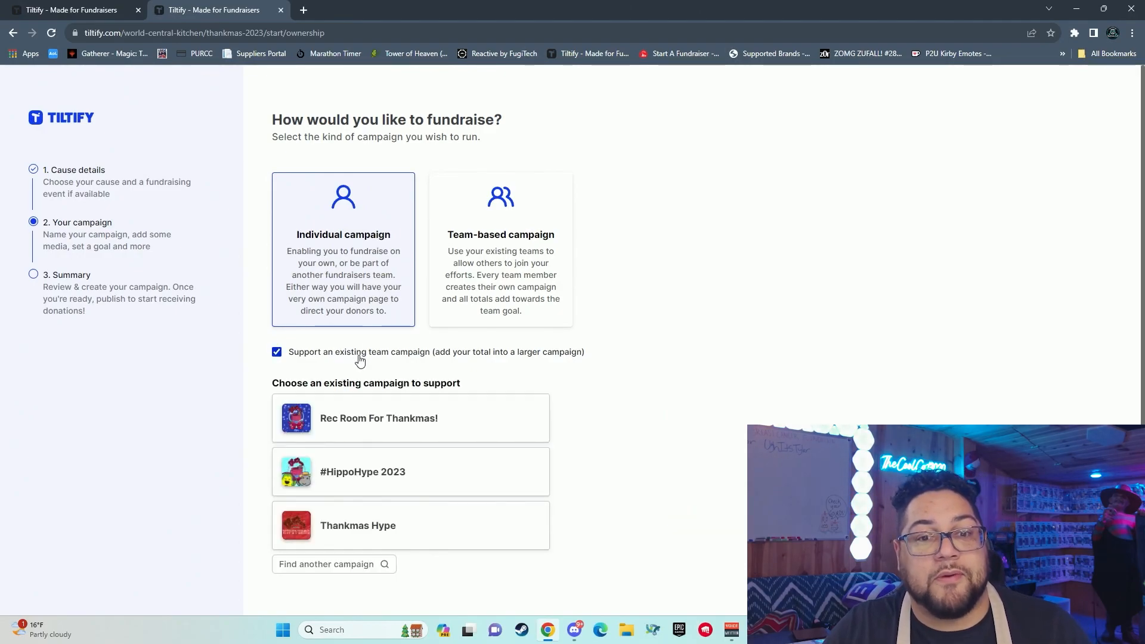
left_click(338, 570)
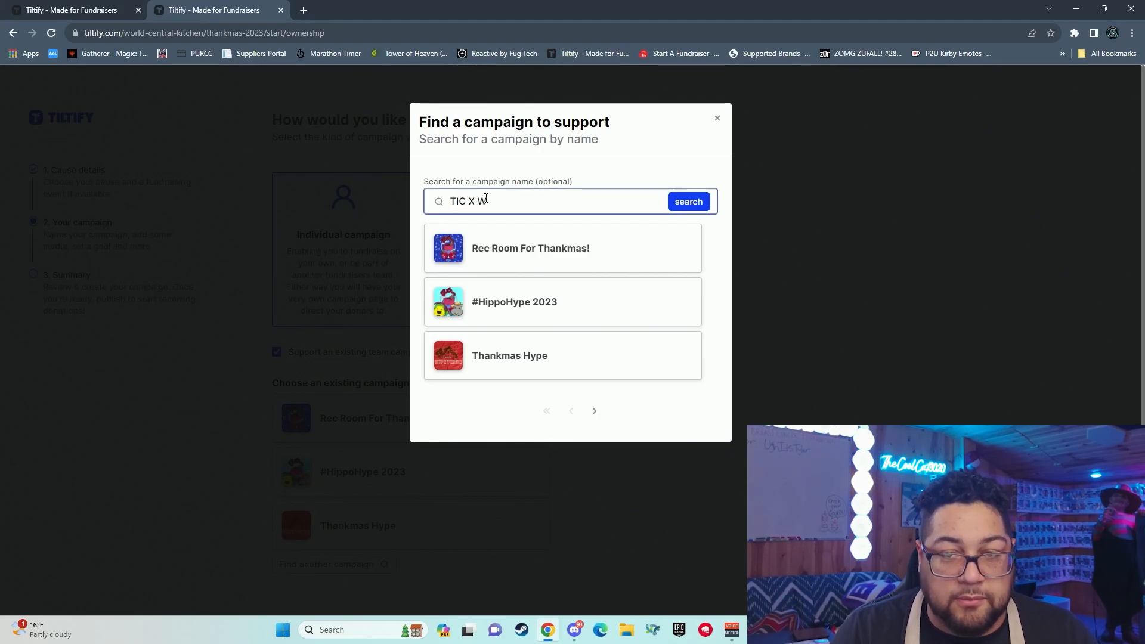
key("Return")
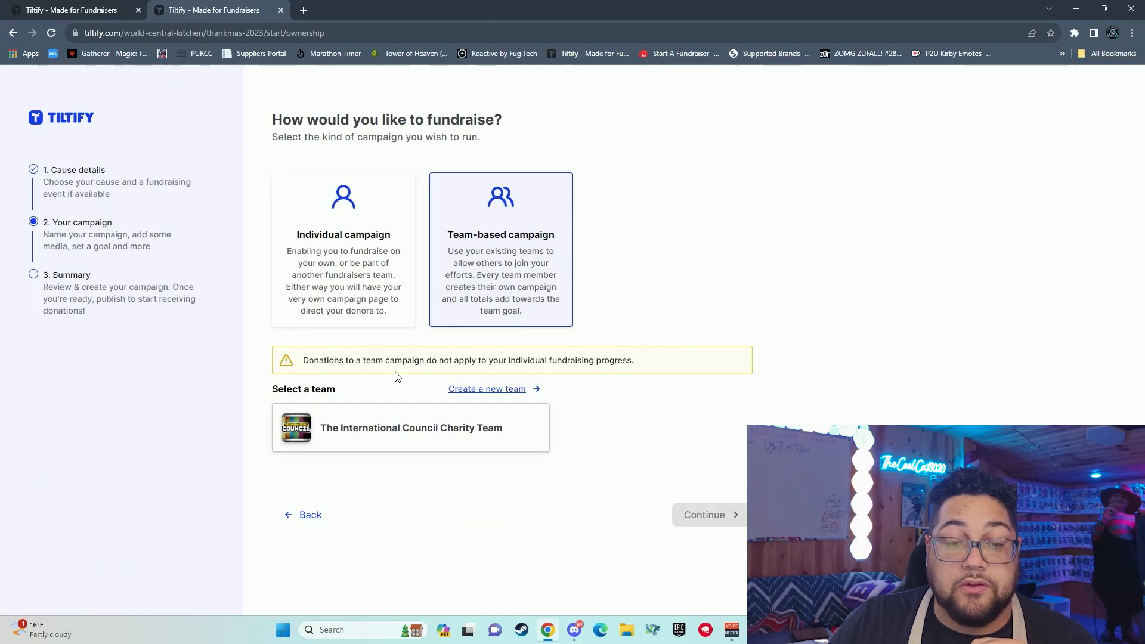
Choose The International Council Charity Team for a team-based campaign and start on the new team campaign's name.
left_click(416, 442)
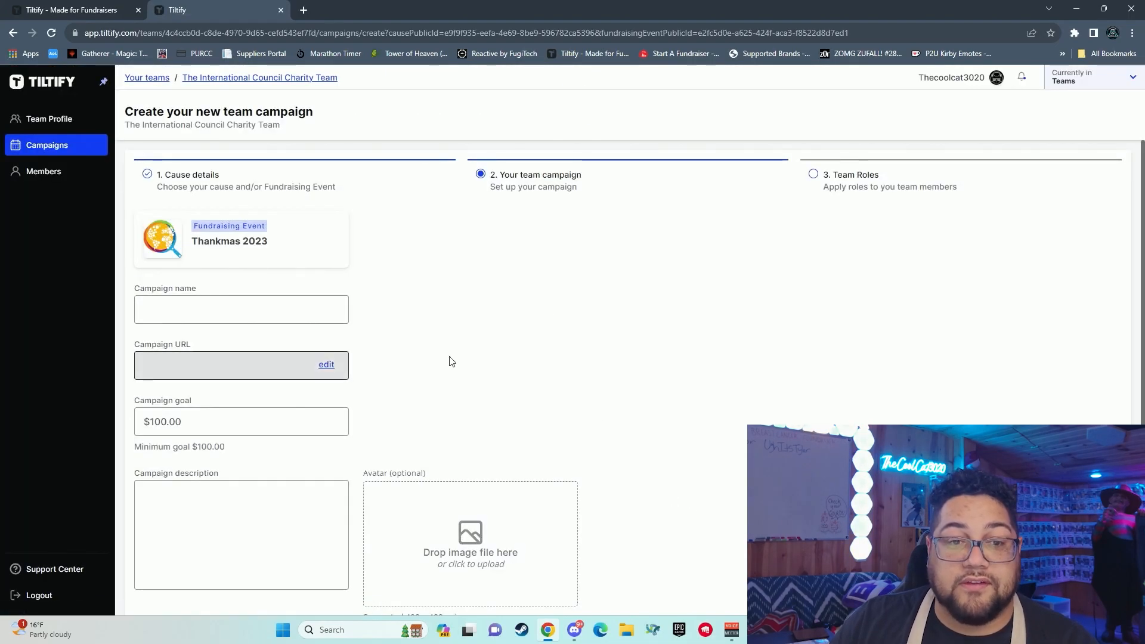
left_click(253, 309)
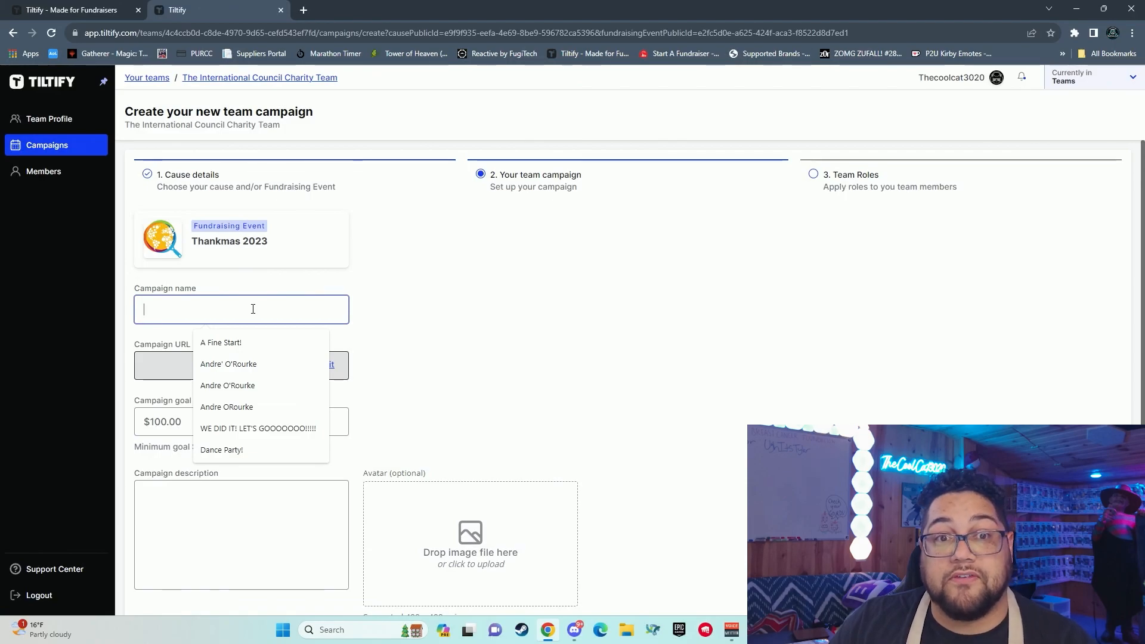